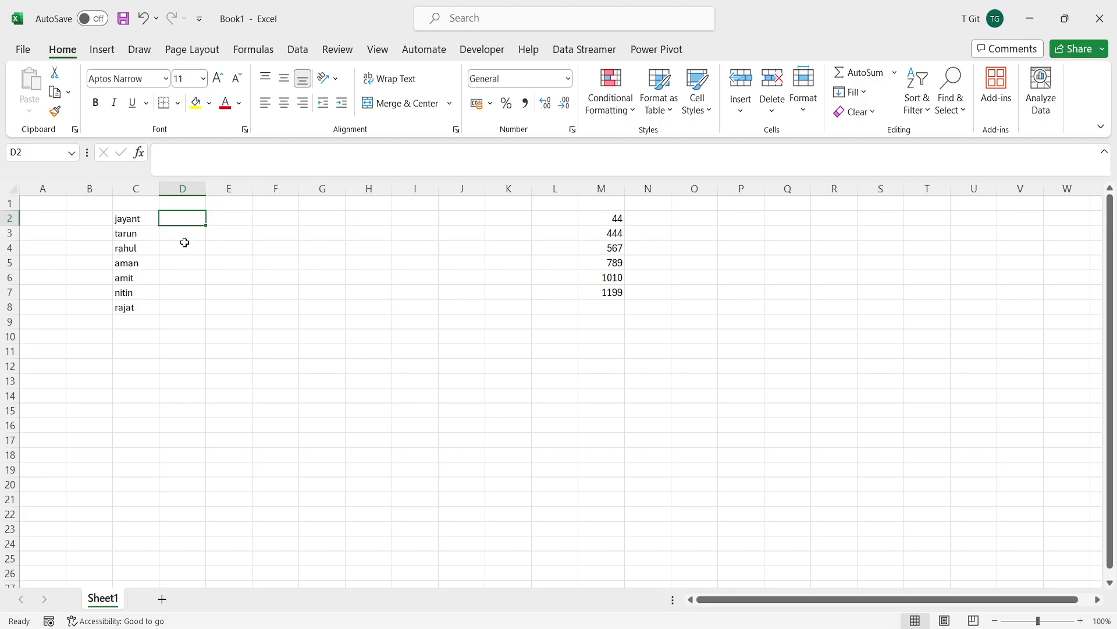
Step: Enter =UPPER(C2) in cell D2 and fill it down to D8 to convert the column C names to uppercase
{"action": "left_click_drag", "start_coordinate": [140, 218], "coordinate": [142, 310]}
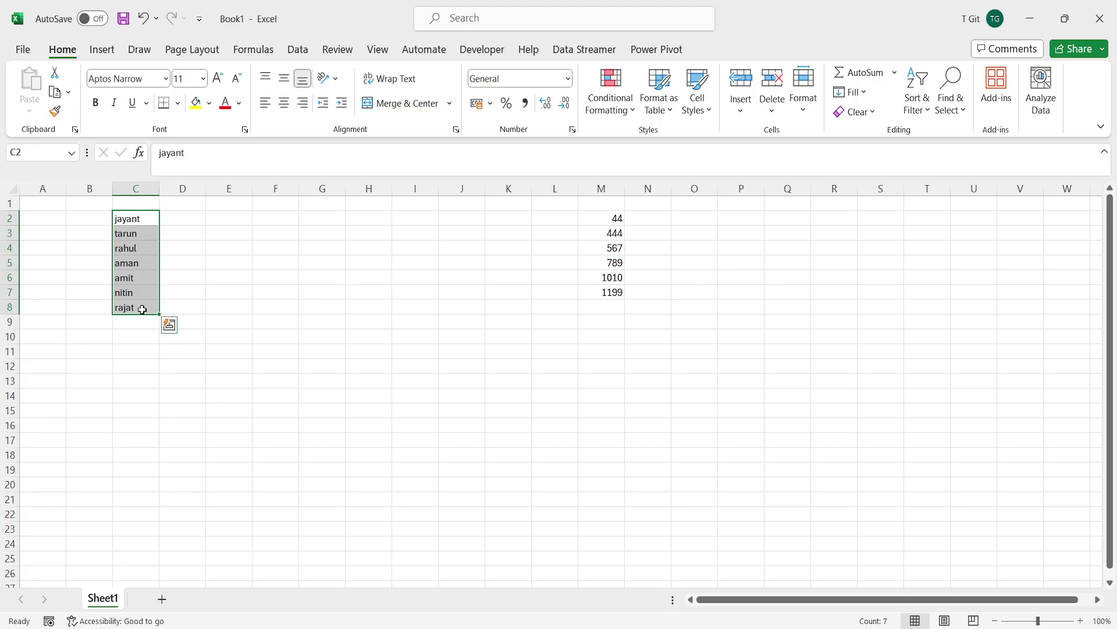
{"action": "left_click", "coordinate": [198, 219]}
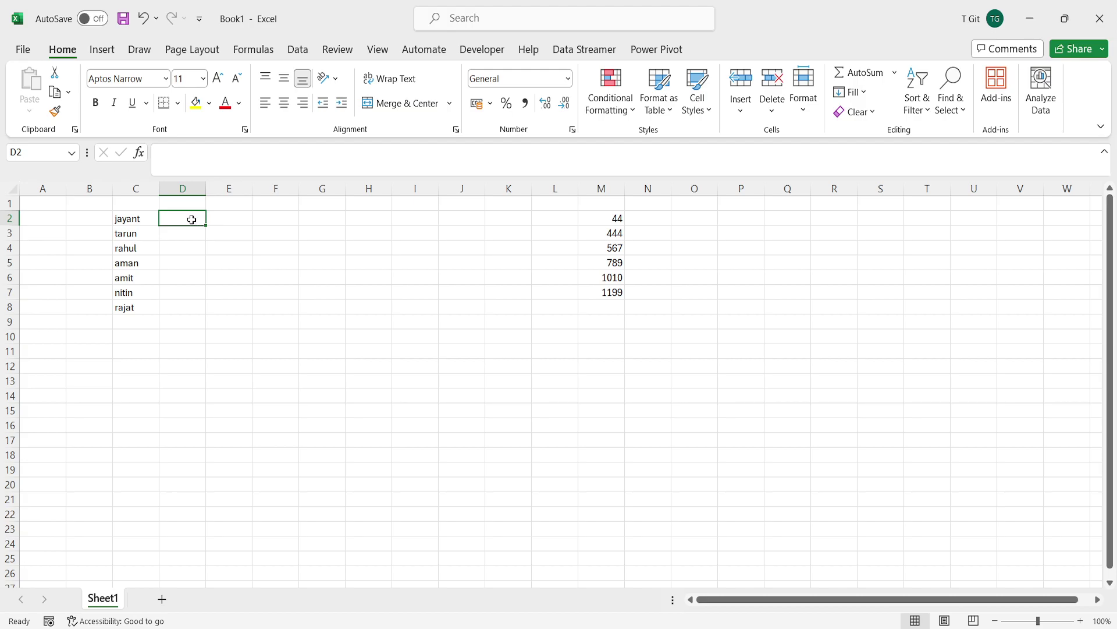
{"action": "double_click", "coordinate": [192, 219]}
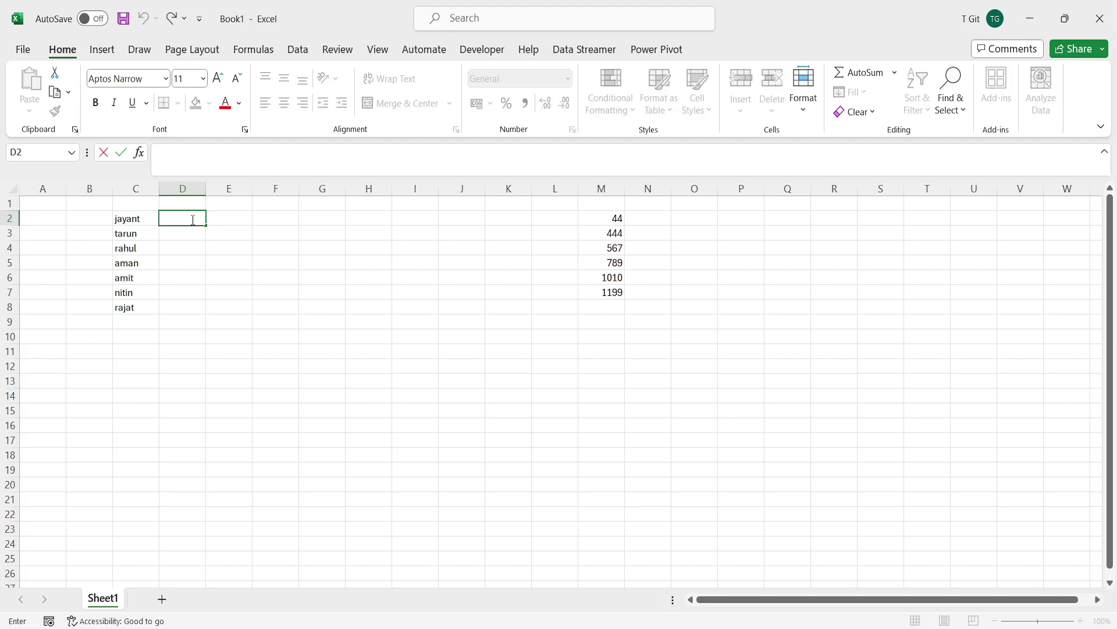
{"action": "type", "text": "="}
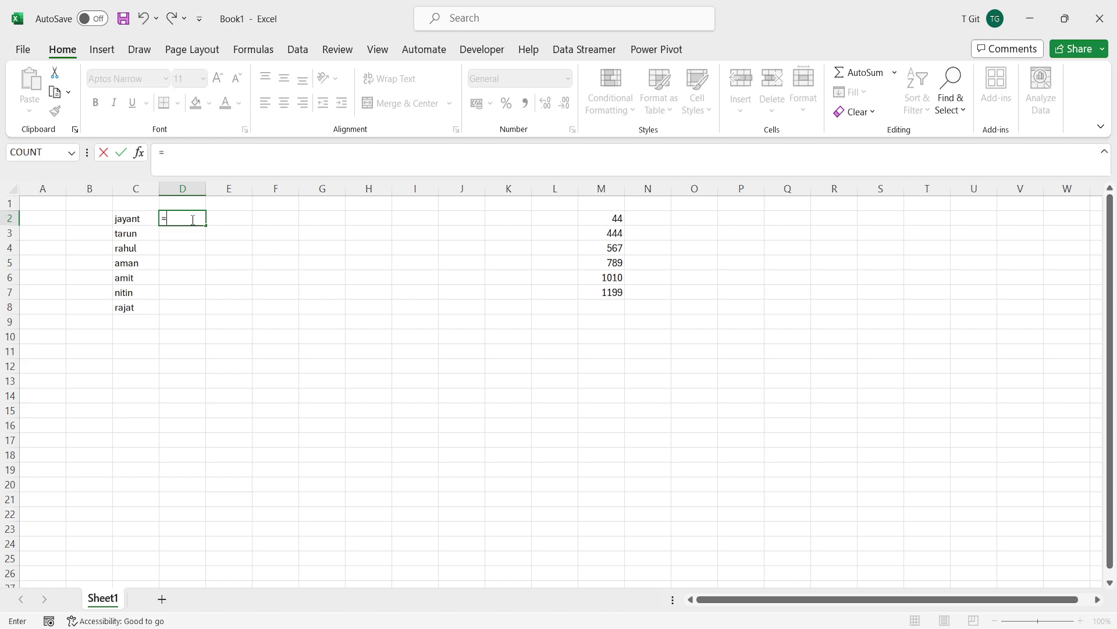
{"action": "type", "text": "upper"}
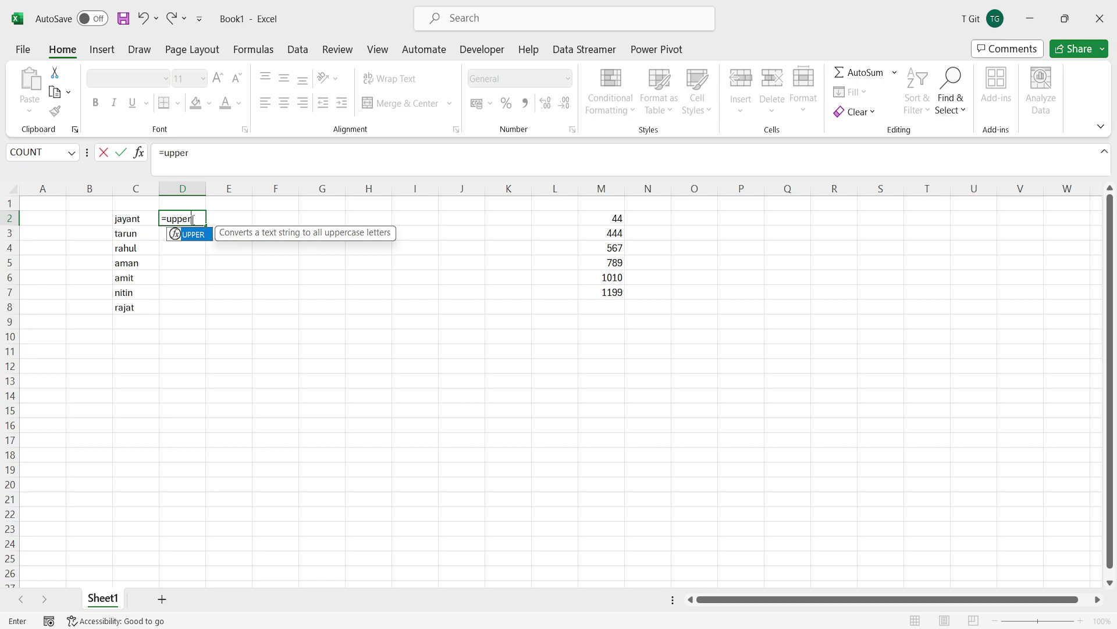
{"action": "key", "text": "Tab"}
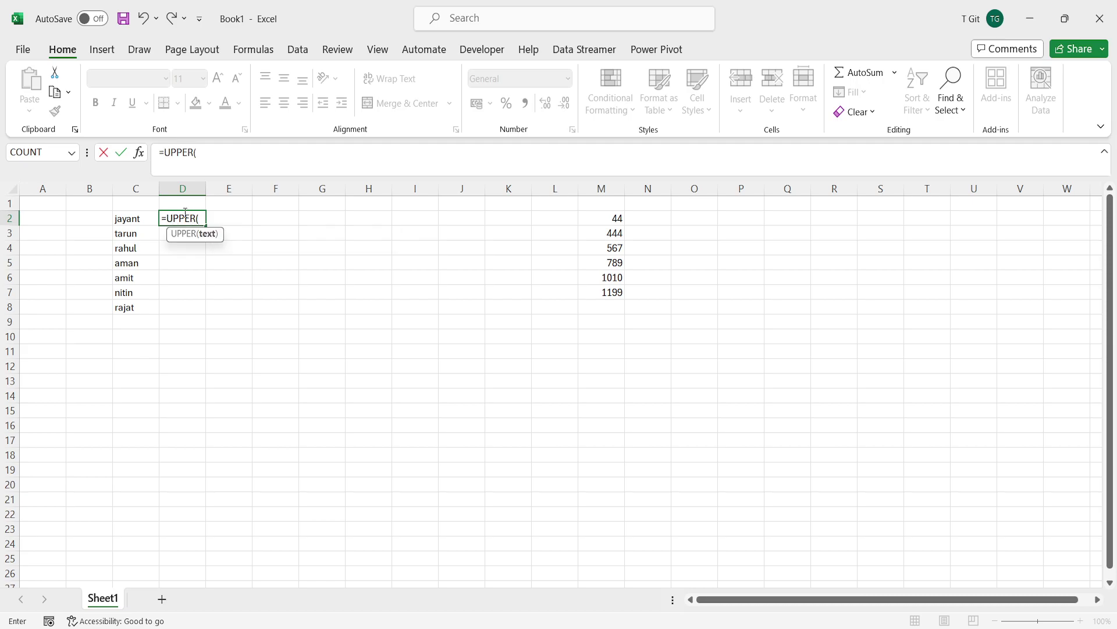
{"action": "left_click", "coordinate": [129, 220]}
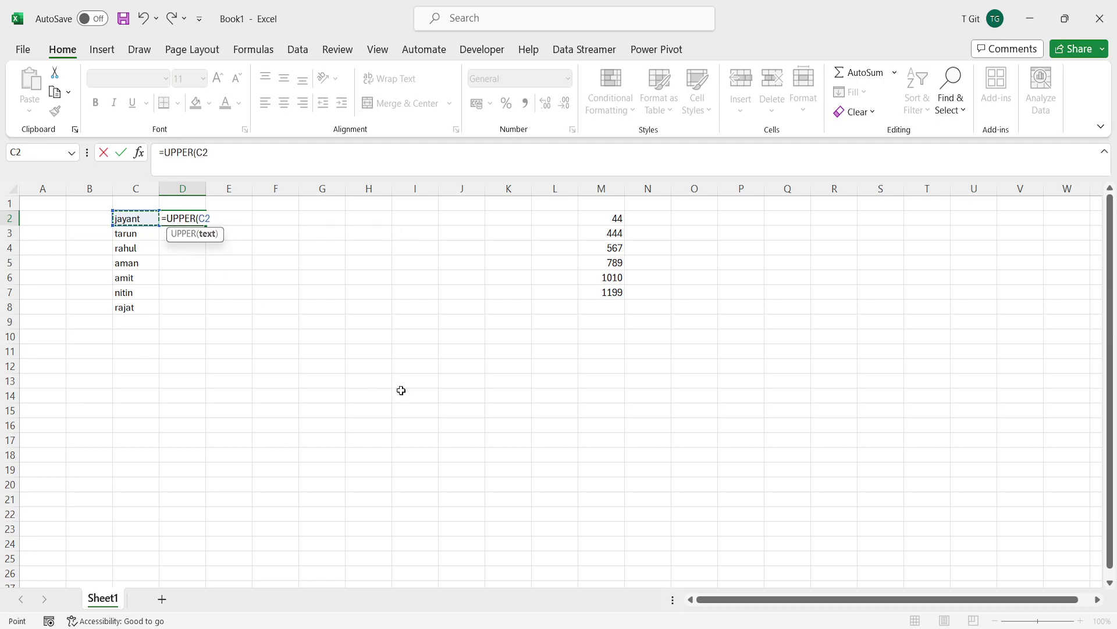
{"action": "type", "text": ")"}
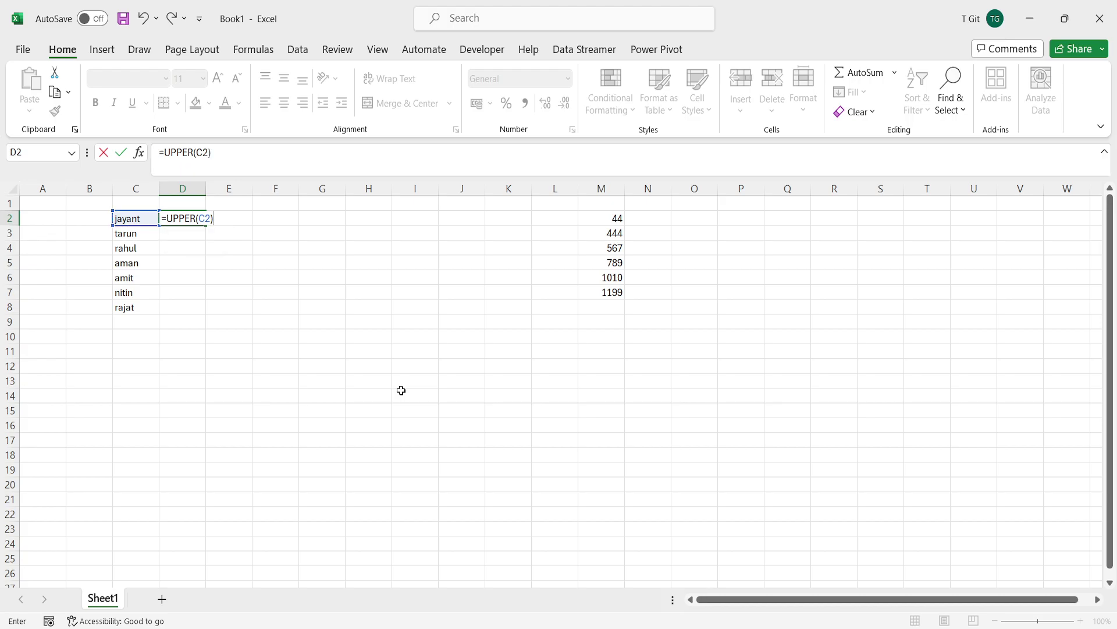
{"action": "key", "text": "Return"}
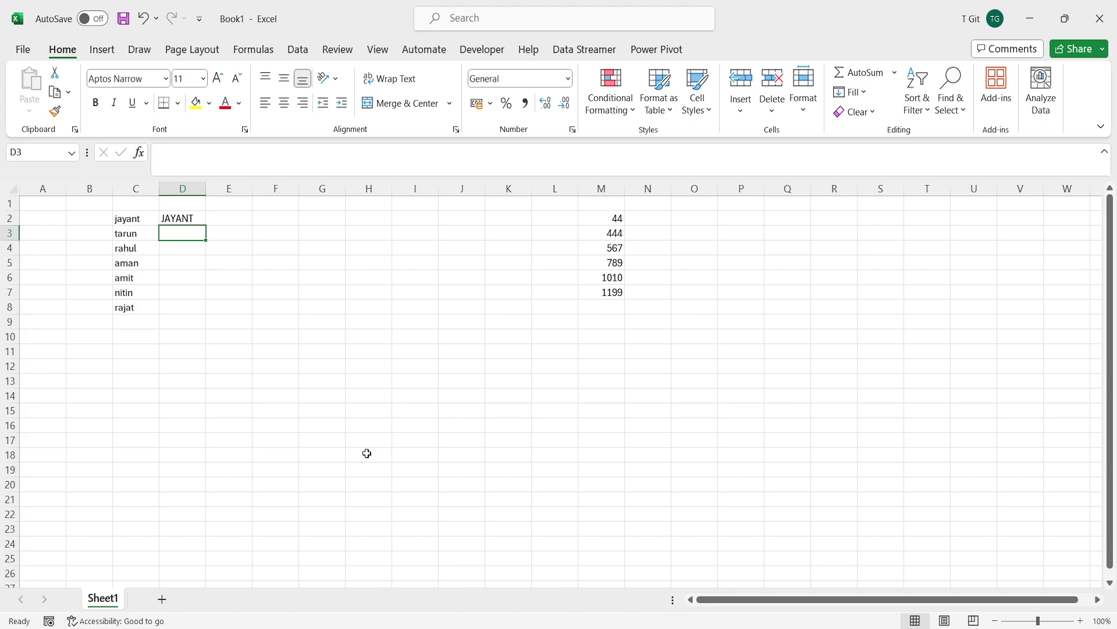
{"action": "left_click", "coordinate": [194, 220]}
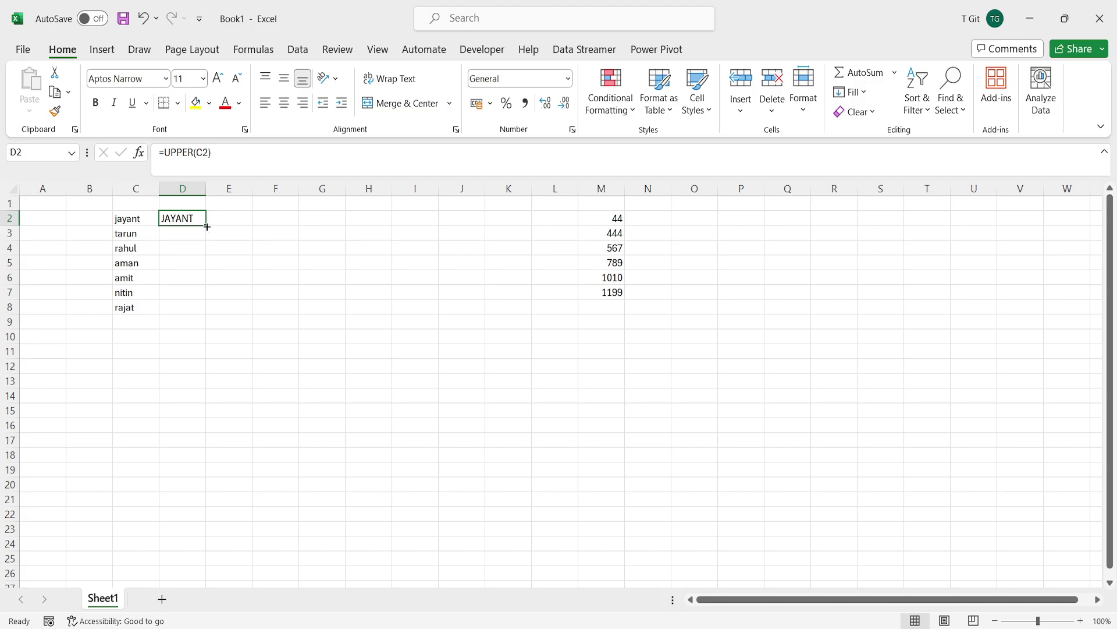
{"action": "double_click", "coordinate": [207, 226]}
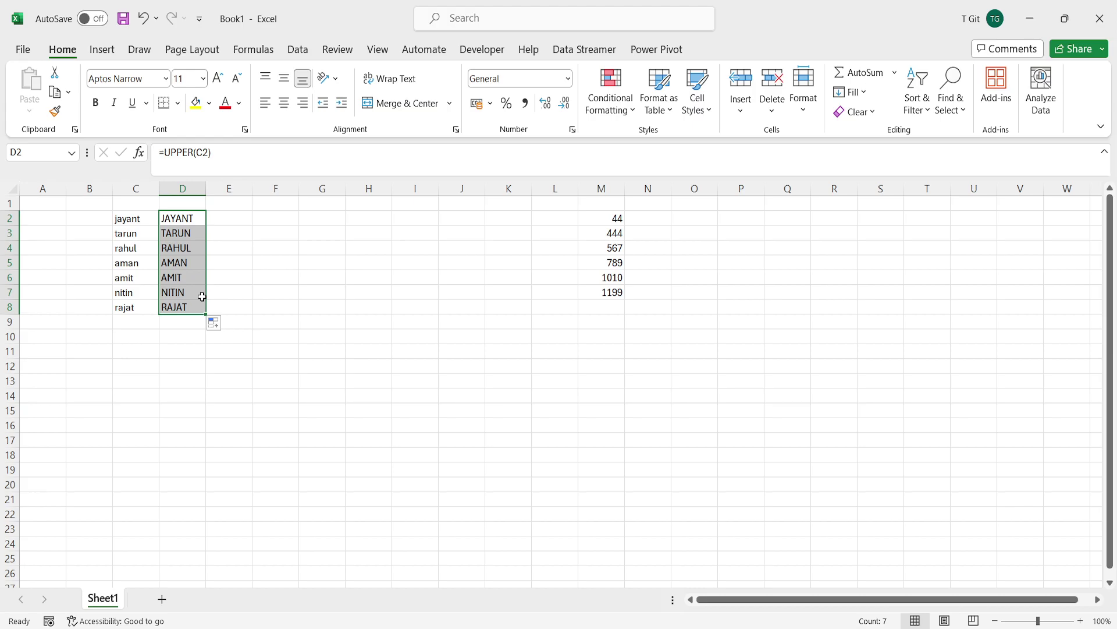
Step: Enter =LOWER(D2) in cell E2 and fill it down to E8 to convert the uppercase names to lowercase
{"action": "left_click", "coordinate": [240, 217]}
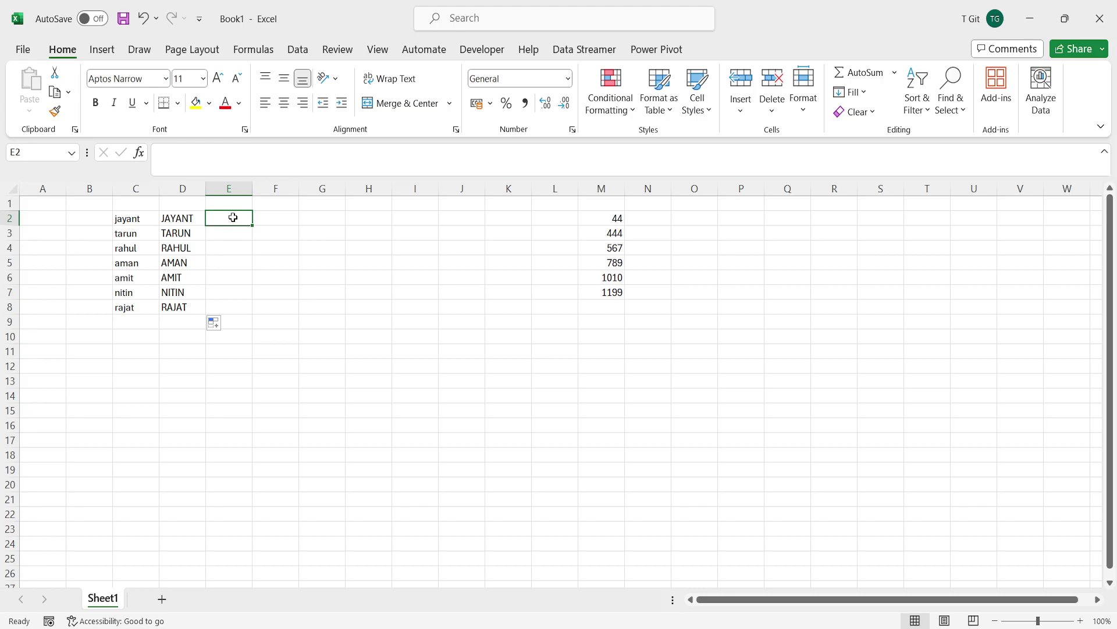
{"action": "double_click", "coordinate": [233, 218]}
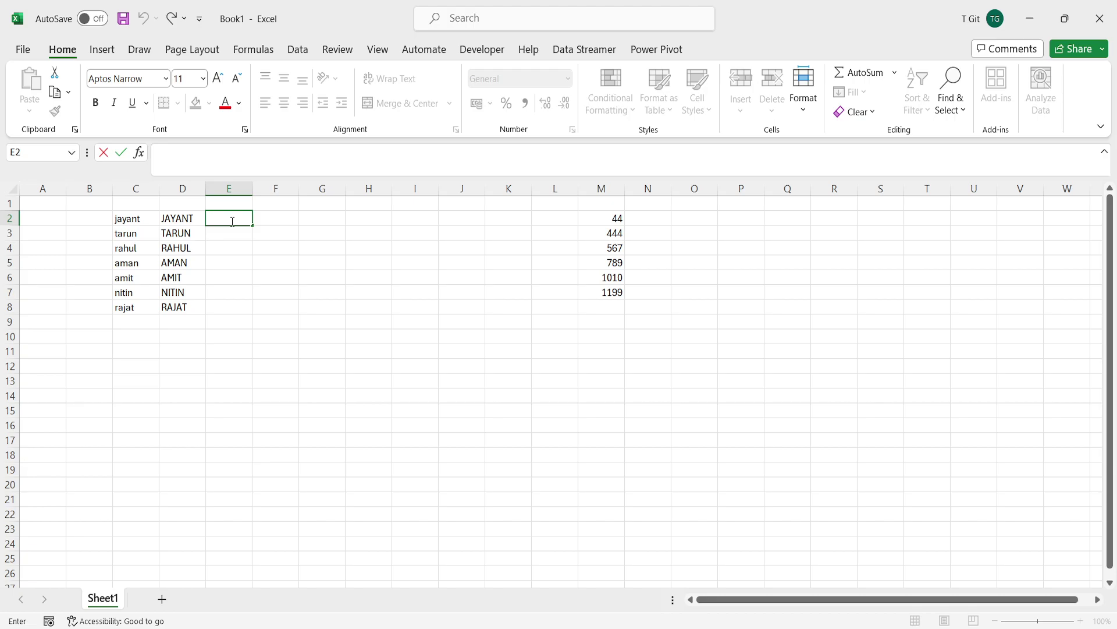
{"action": "type", "text": "="}
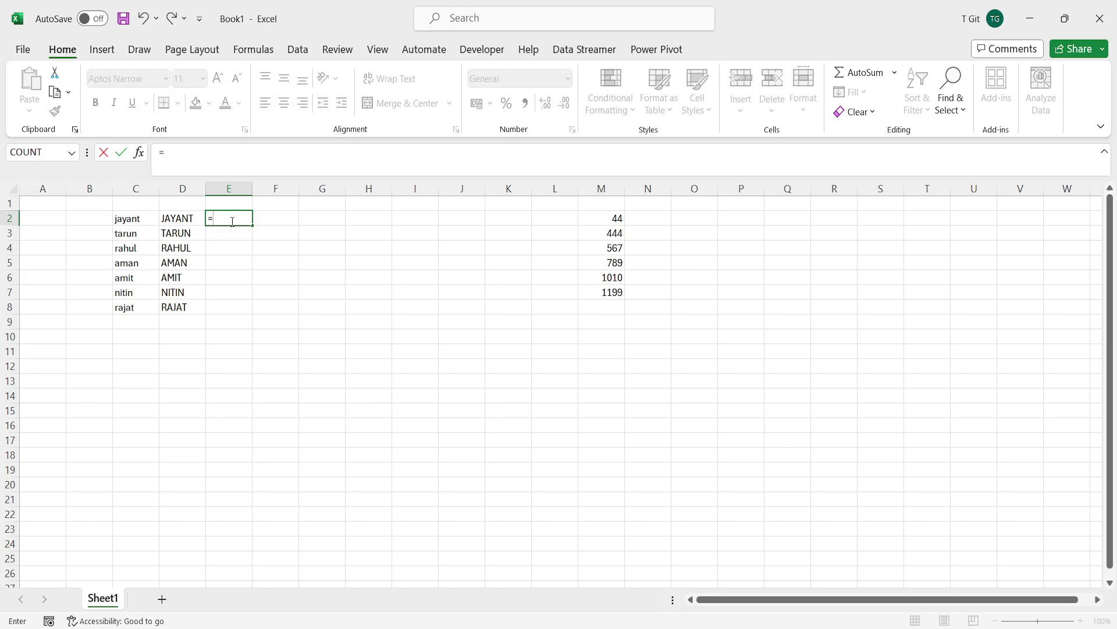
{"action": "type", "text": "lowe"}
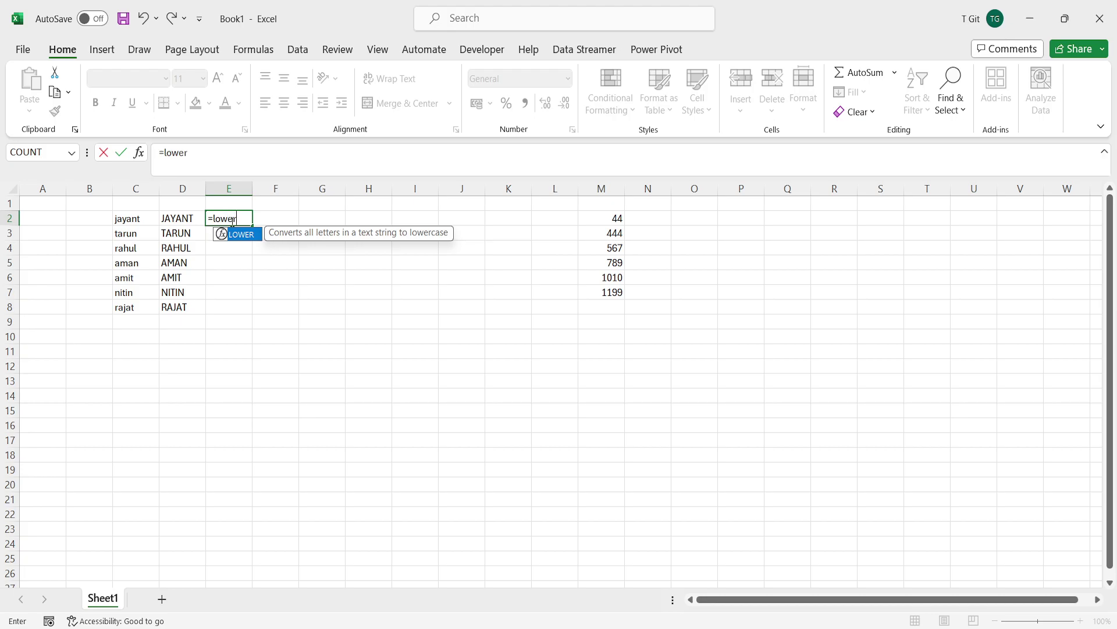
{"action": "type", "text": "r"}
{"action": "key", "text": "Tab"}
{"action": "left_click", "coordinate": [180, 223]}
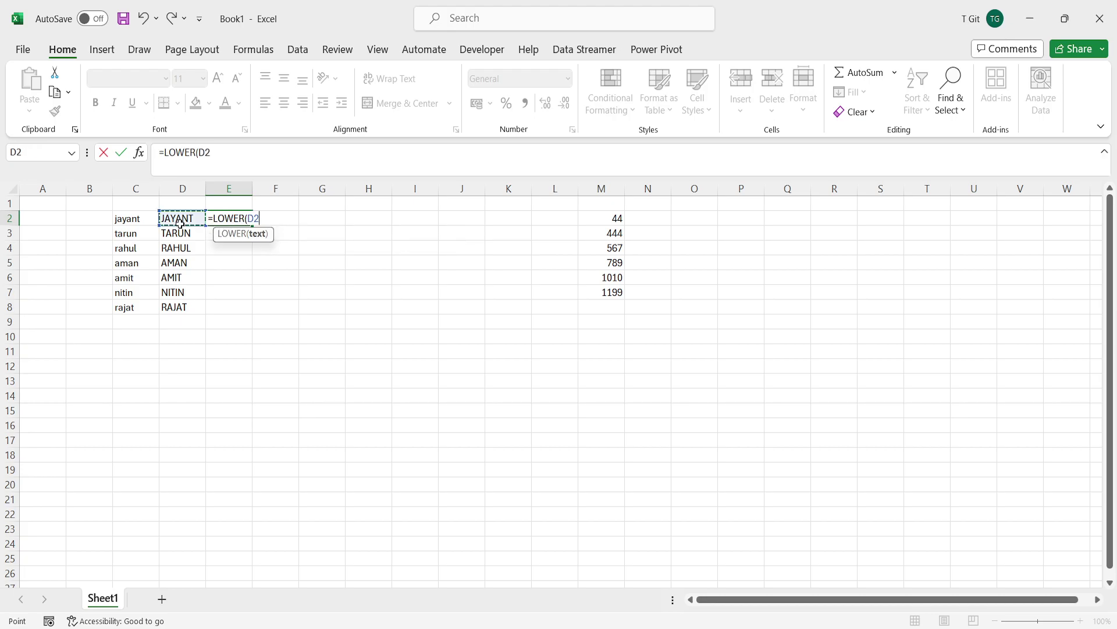
{"action": "type", "text": ")"}
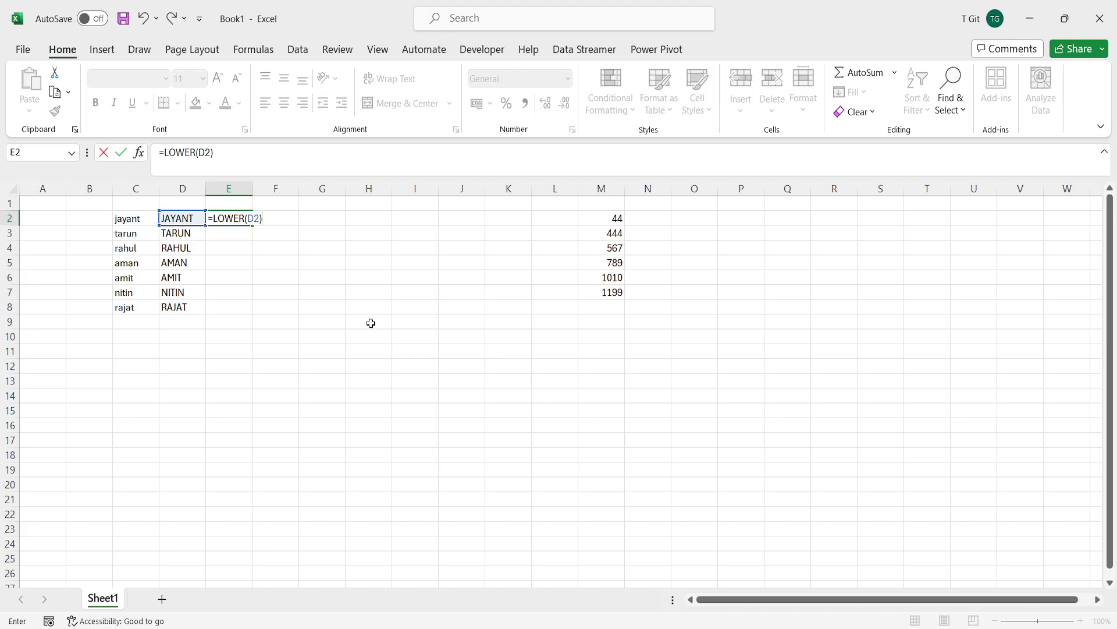
{"action": "key", "text": "Return"}
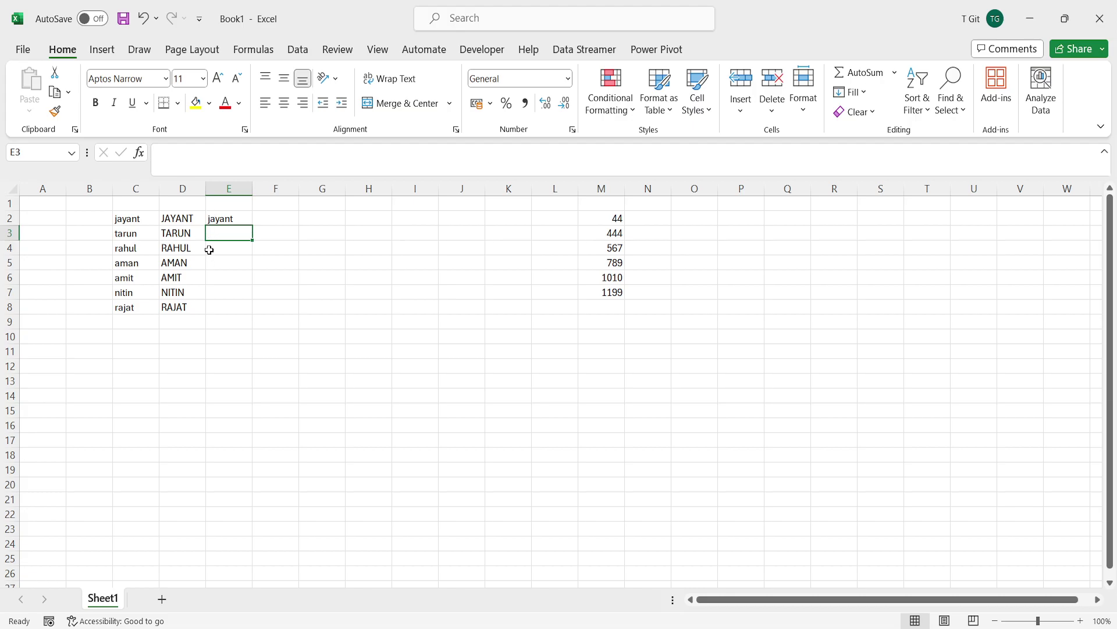
{"action": "left_click", "coordinate": [242, 219]}
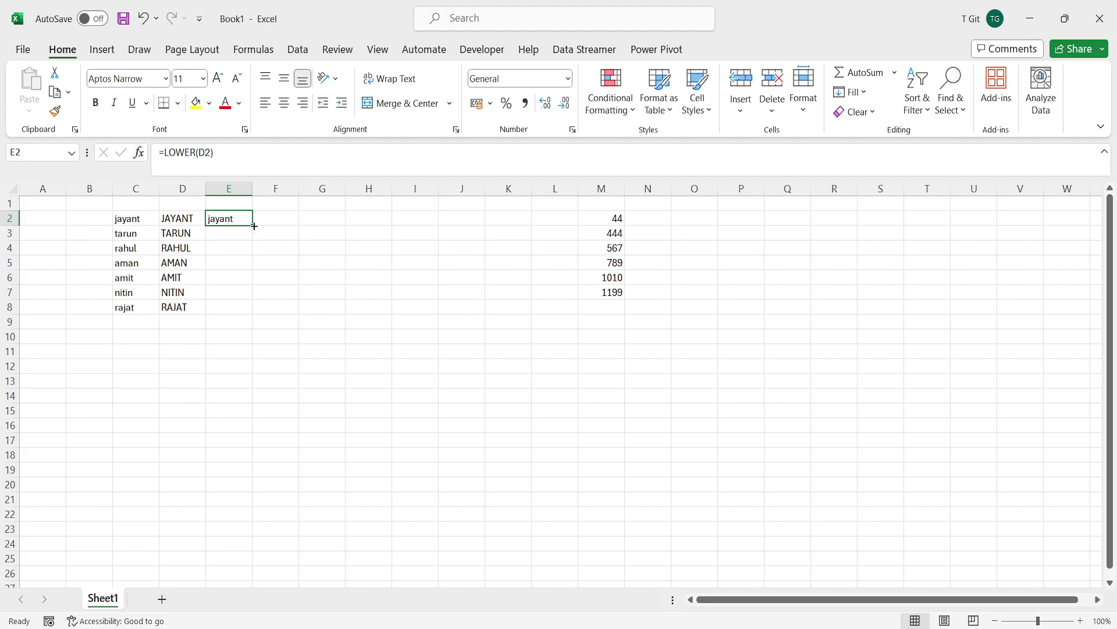
{"action": "double_click", "coordinate": [254, 226]}
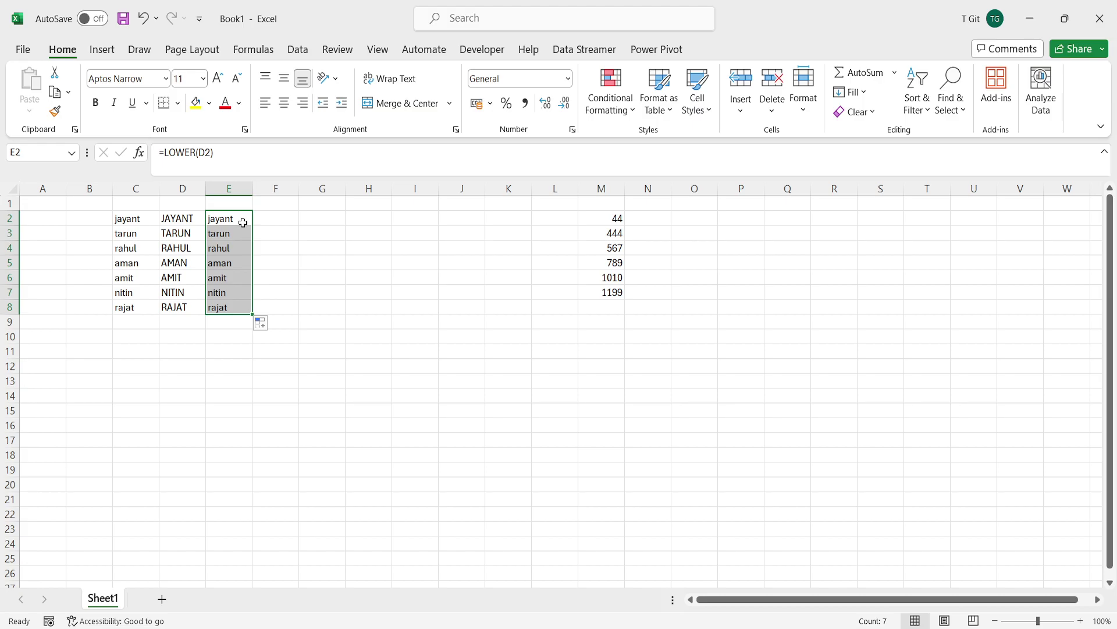
Step: Enter =MID(E2,1,3) in cell F2 and fill it down to F8 to extract each name's first three characters
{"action": "left_click", "coordinate": [276, 222]}
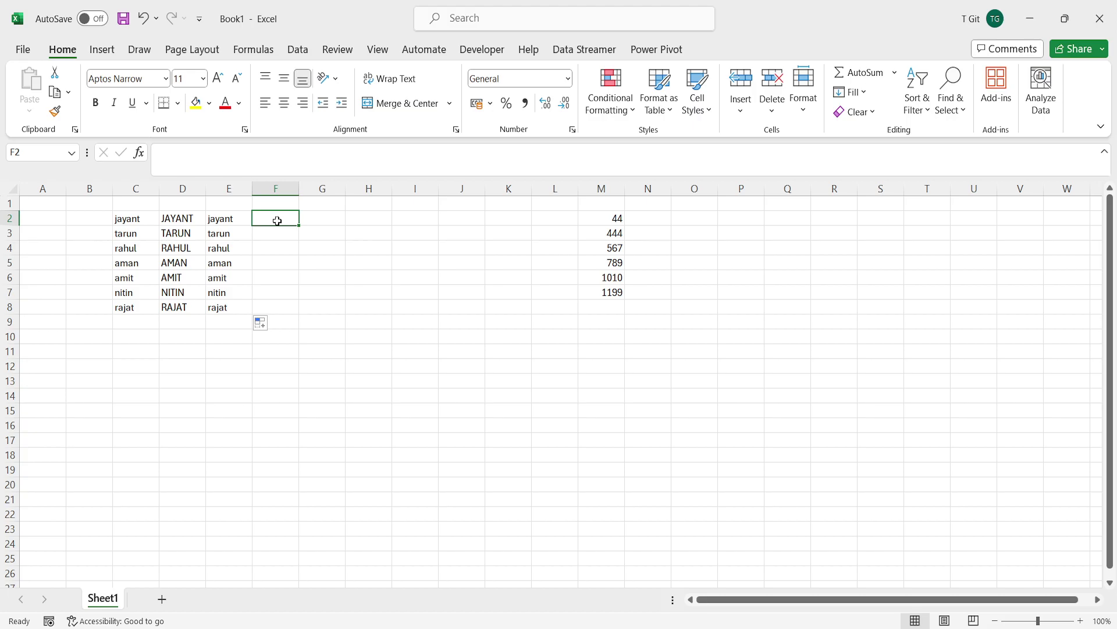
{"action": "double_click", "coordinate": [280, 220]}
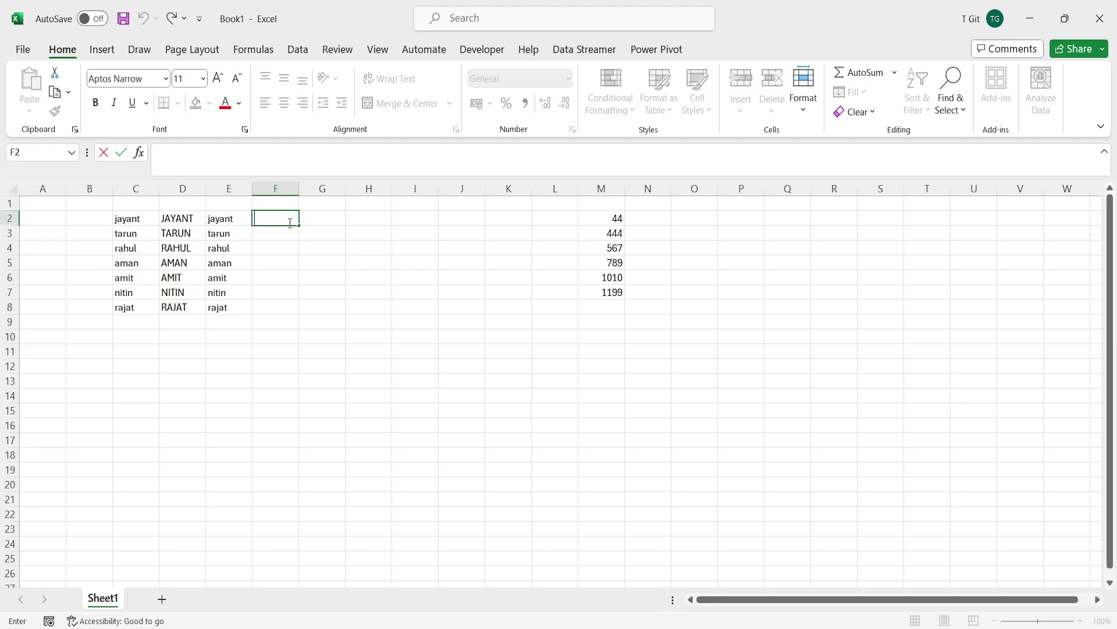
{"action": "type", "text": "="}
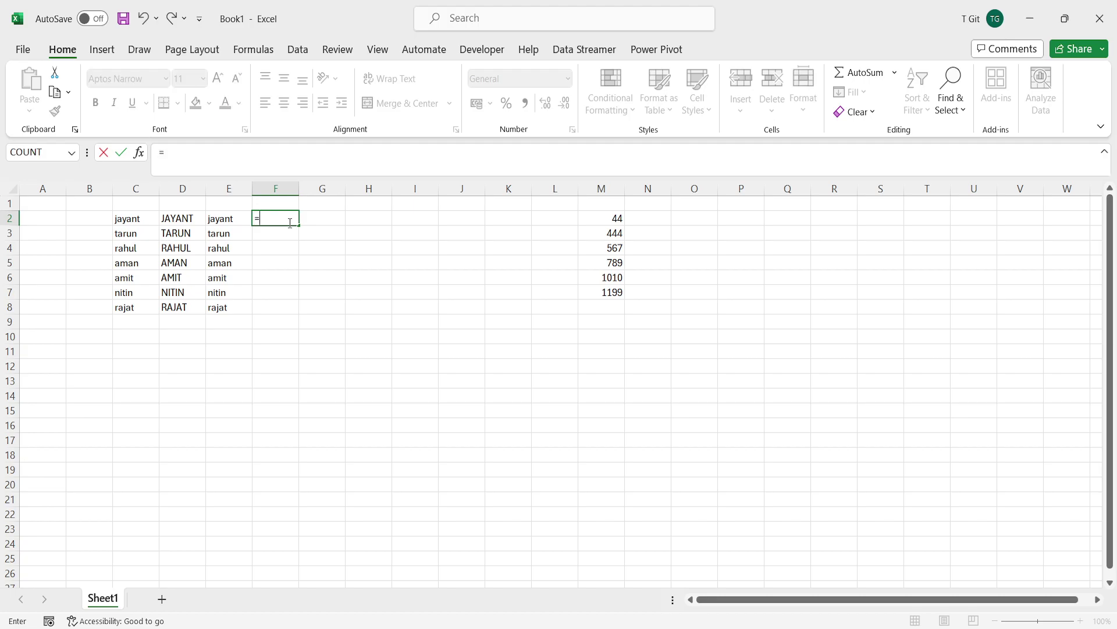
{"action": "type", "text": "mid"}
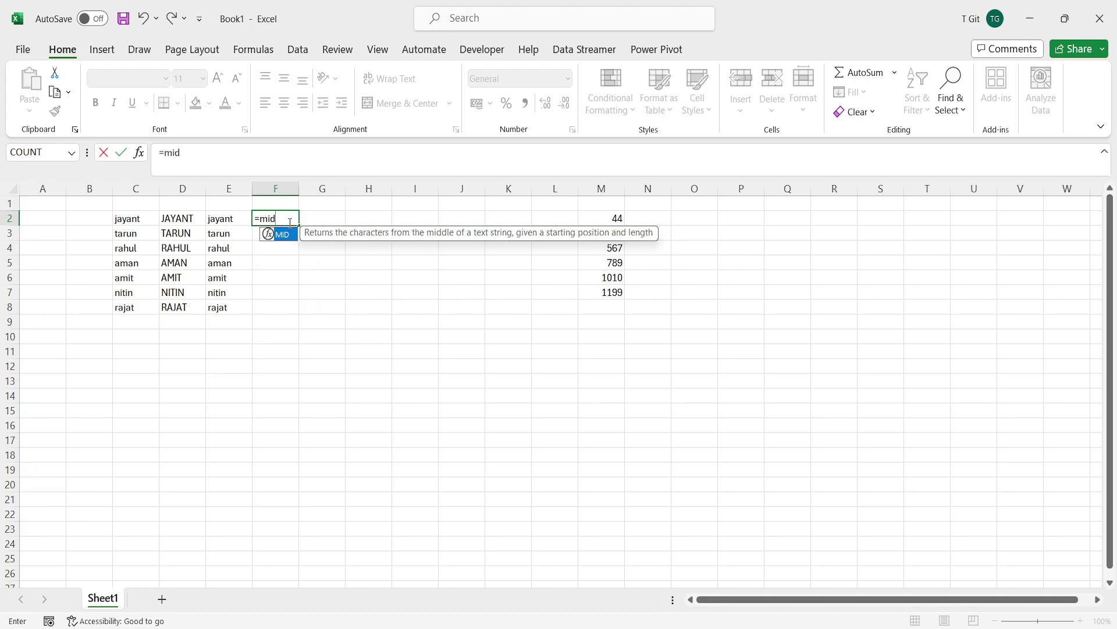
{"action": "key", "text": "Tab"}
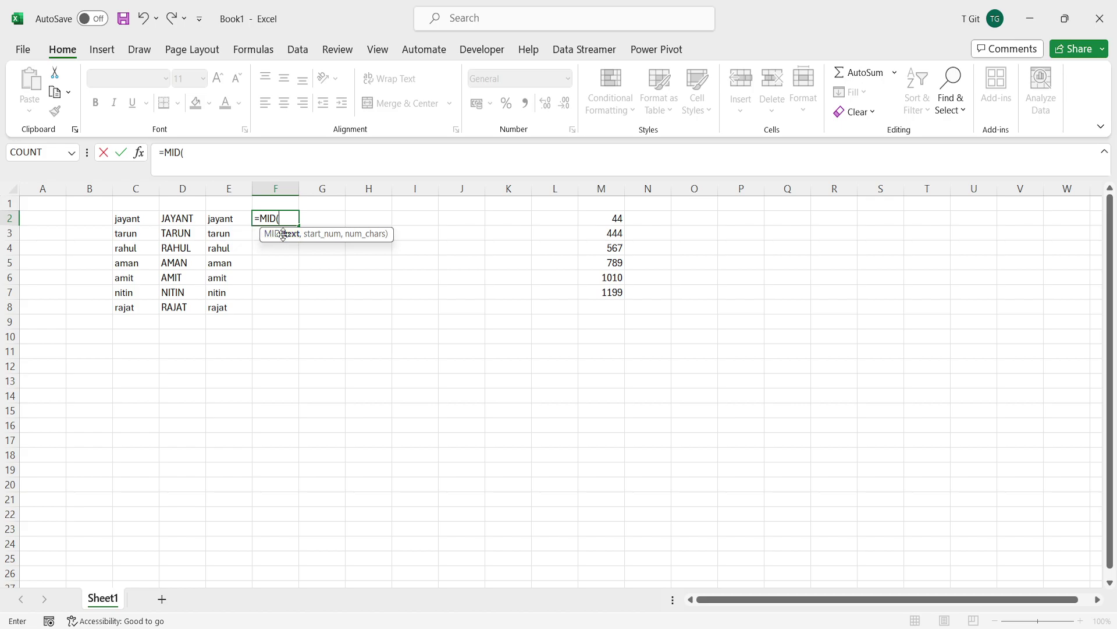
{"action": "left_click", "coordinate": [231, 217]}
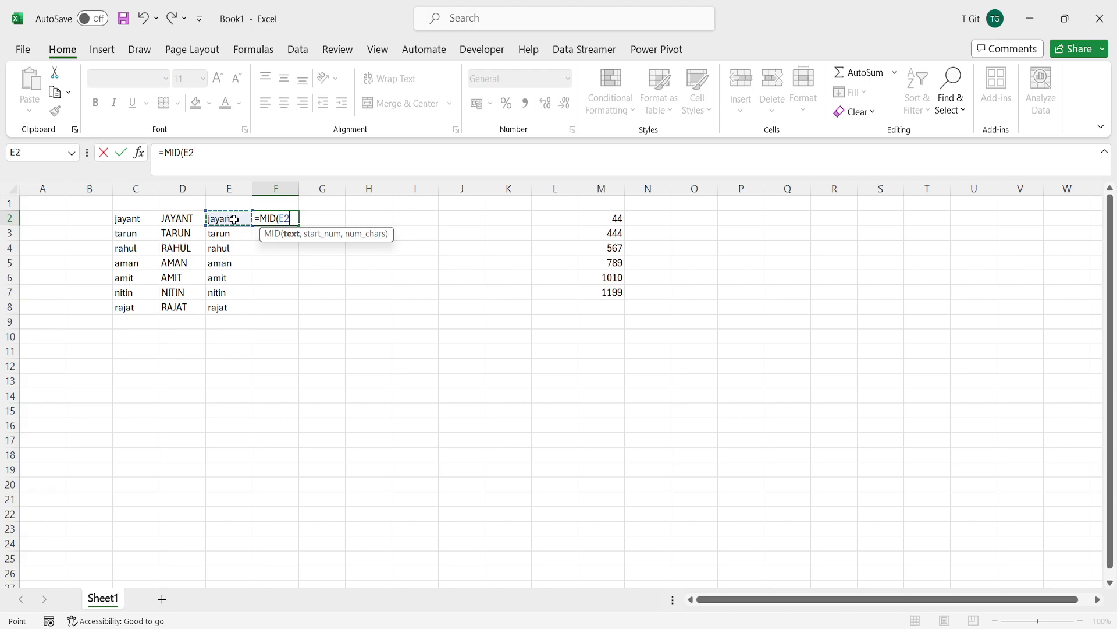
{"action": "type", "text": ",1"}
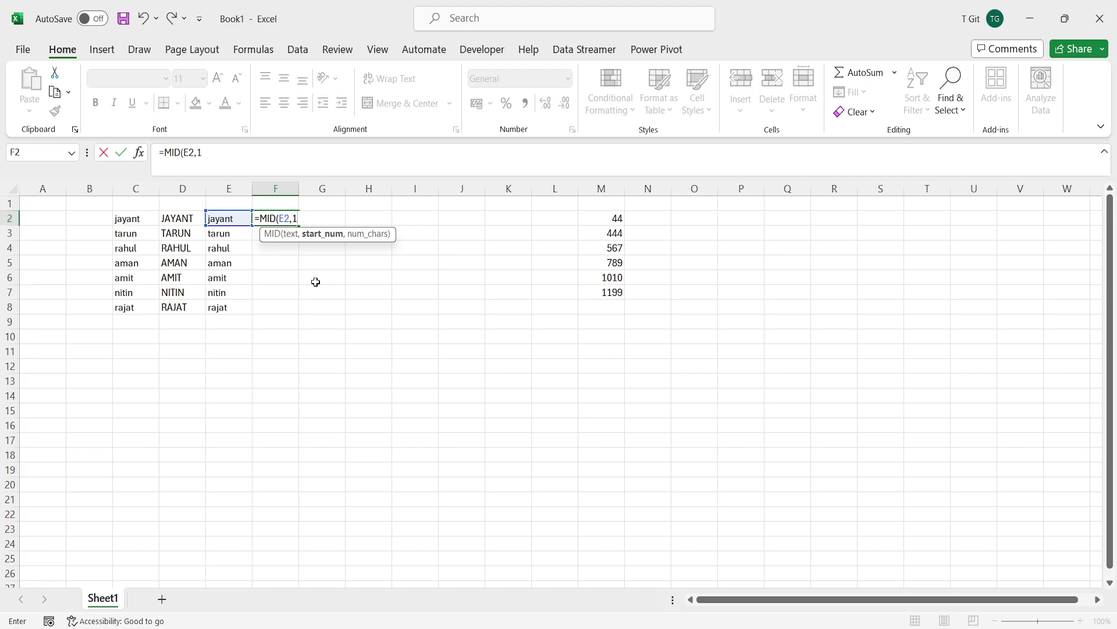
{"action": "type", "text": ",3)"}
{"action": "key", "text": "Return"}
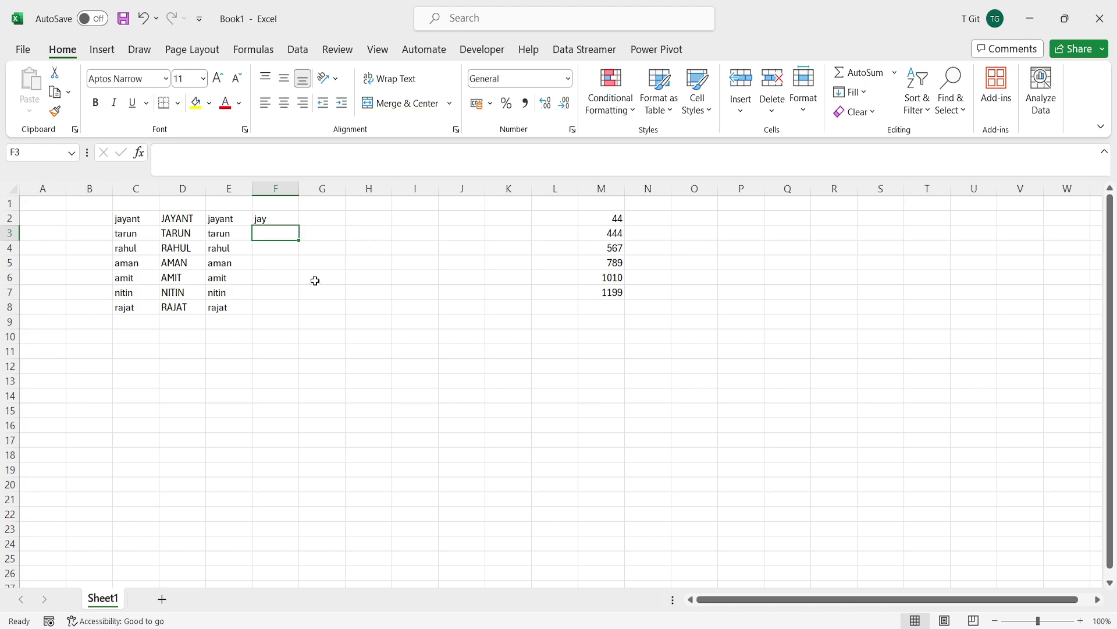
{"action": "left_click", "coordinate": [286, 220]}
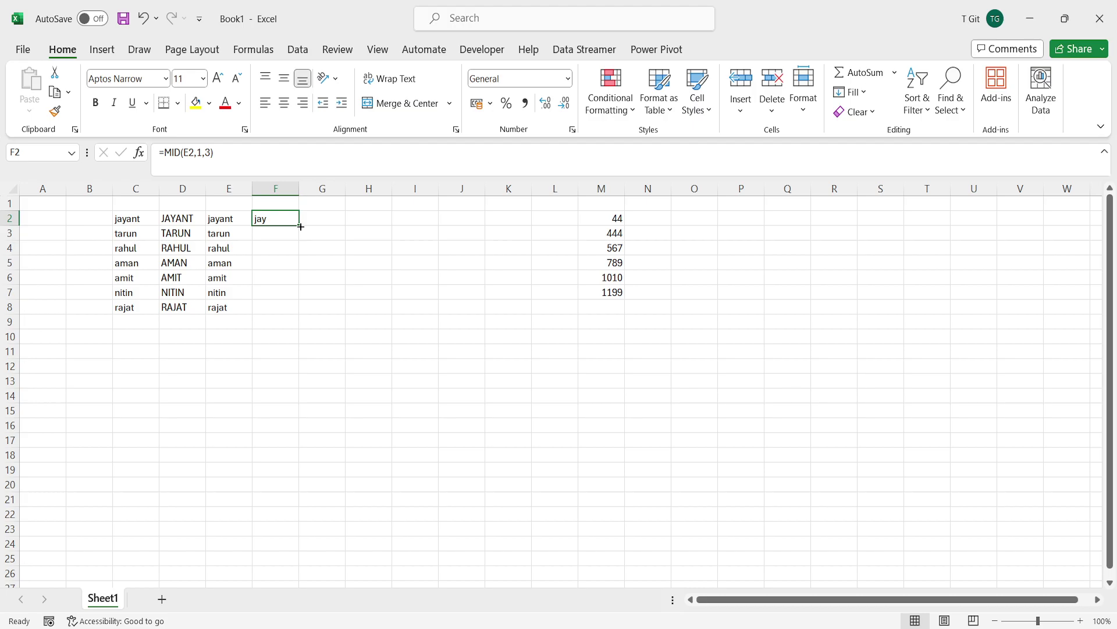
{"action": "double_click", "coordinate": [301, 227]}
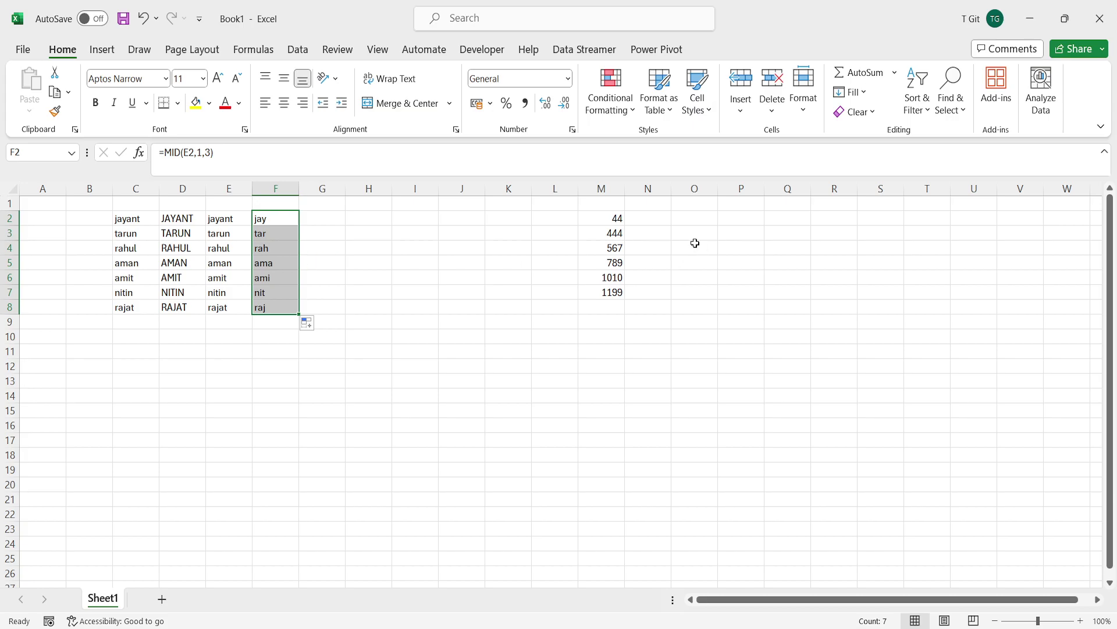
Step: Enter =SQRT(M2) in cell N2 to calculate the square root of the first number in column M
{"action": "left_click", "coordinate": [658, 219]}
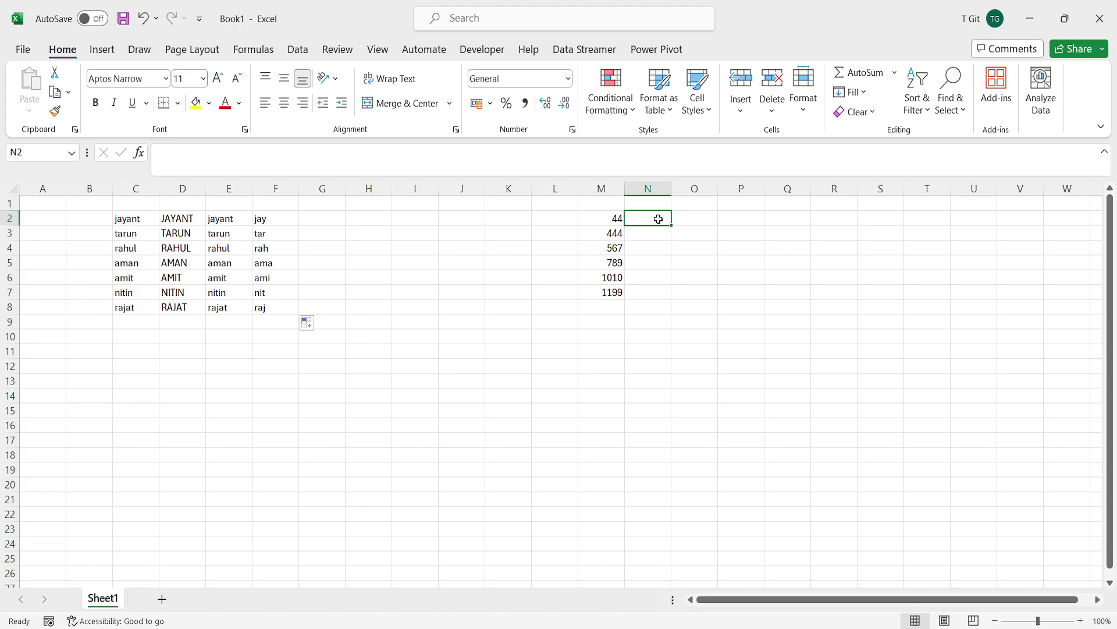
{"action": "left_click", "coordinate": [608, 222]}
{"action": "left_click_drag", "start_coordinate": [608, 222], "coordinate": [613, 289]}
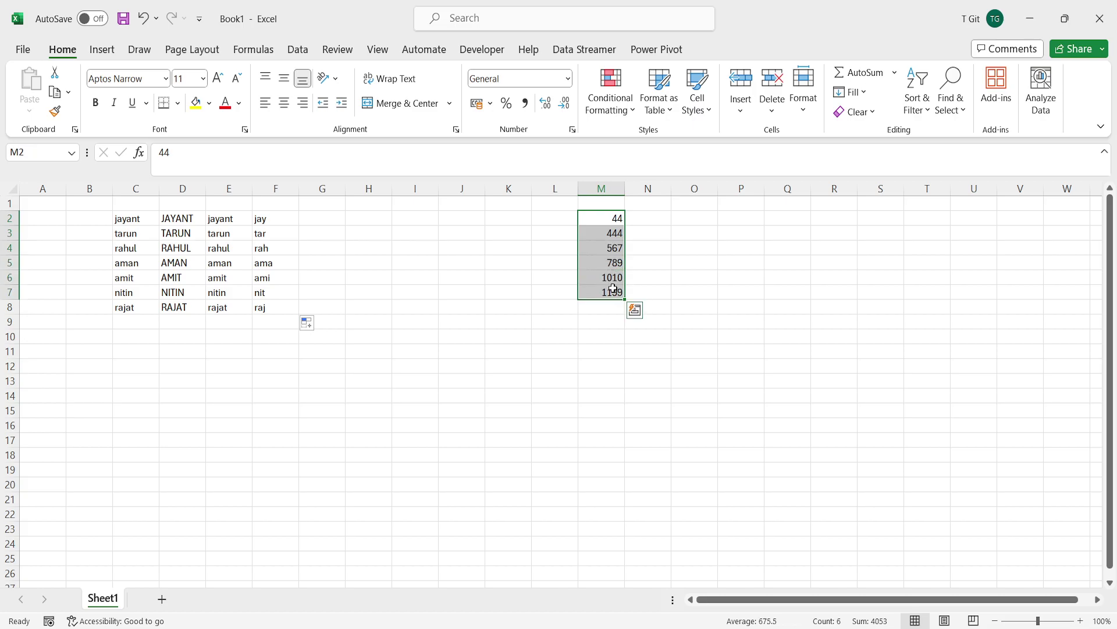
{"action": "double_click", "coordinate": [648, 221]}
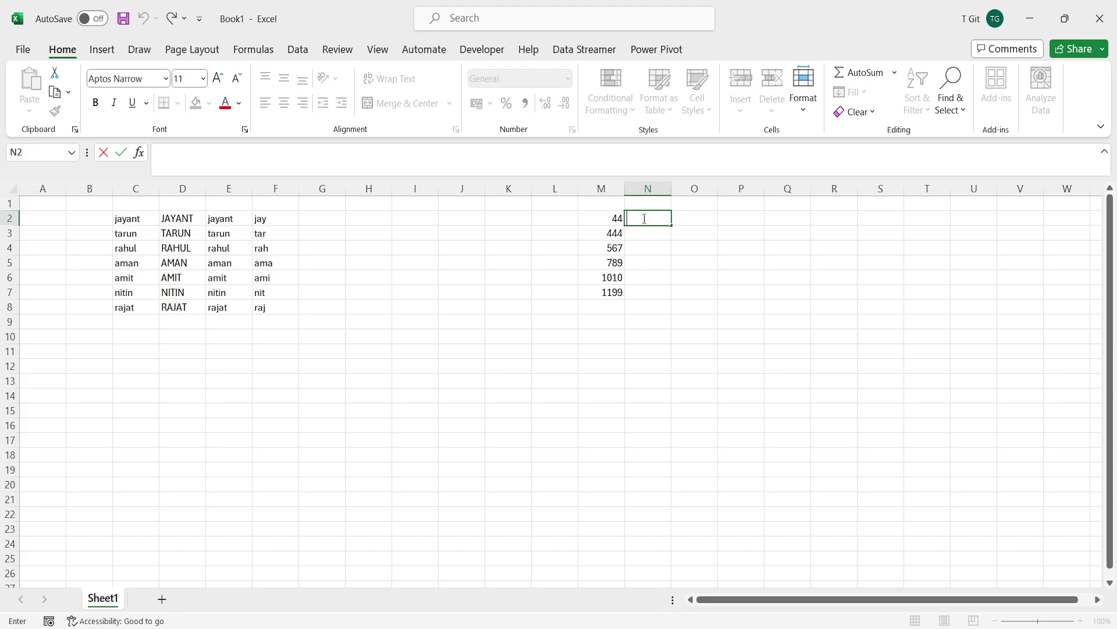
{"action": "type", "text": "=sqrt"}
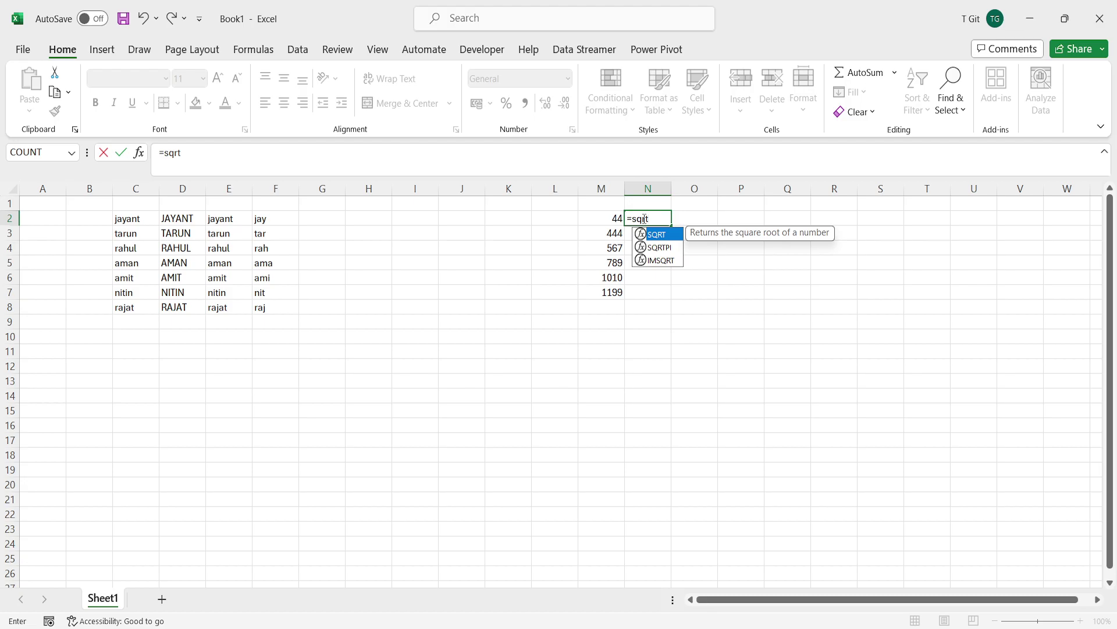
{"action": "key", "text": "Tab"}
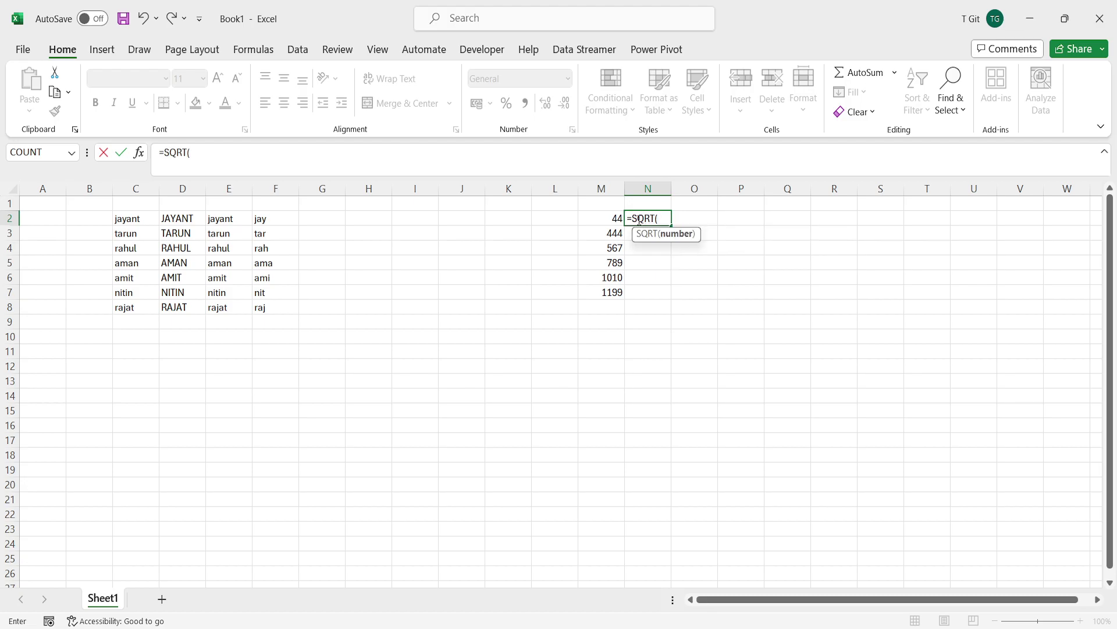
{"action": "left_click", "coordinate": [608, 218]}
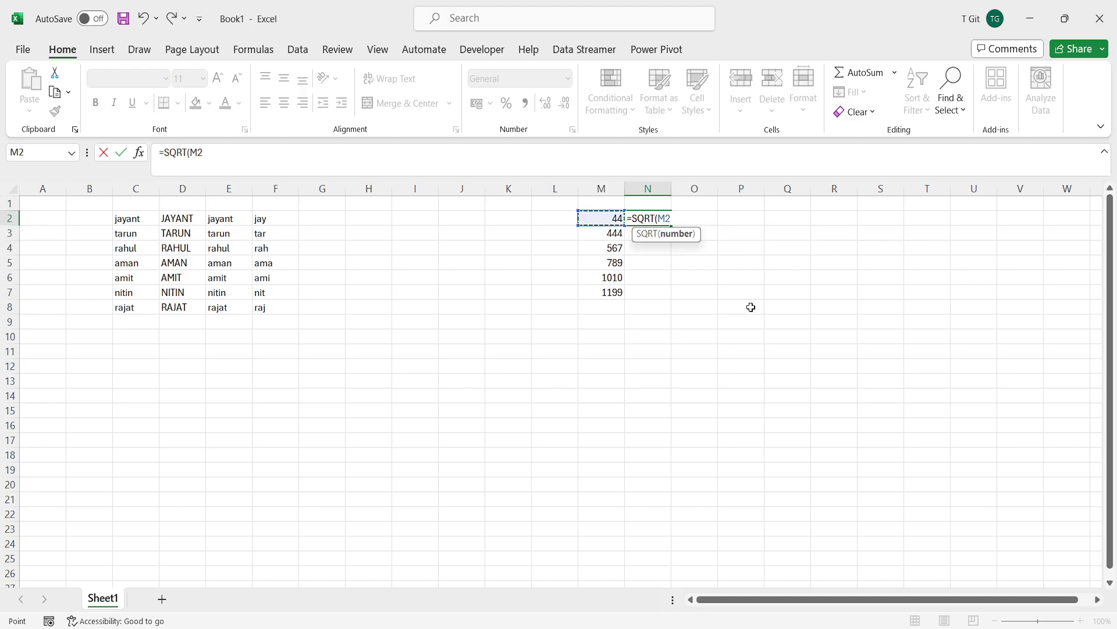
{"action": "type", "text": ")"}
{"action": "key", "text": "Return"}
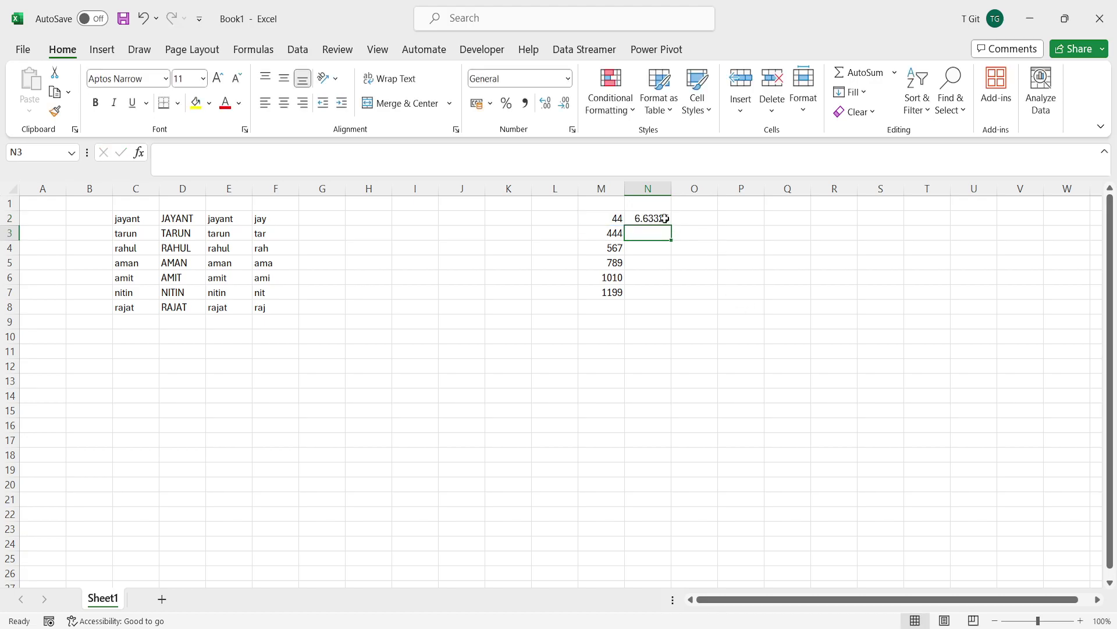
Step: Fill the SQRT formula from N2 down to N7 and compare the results with the numbers in column M
{"action": "left_click", "coordinate": [606, 217]}
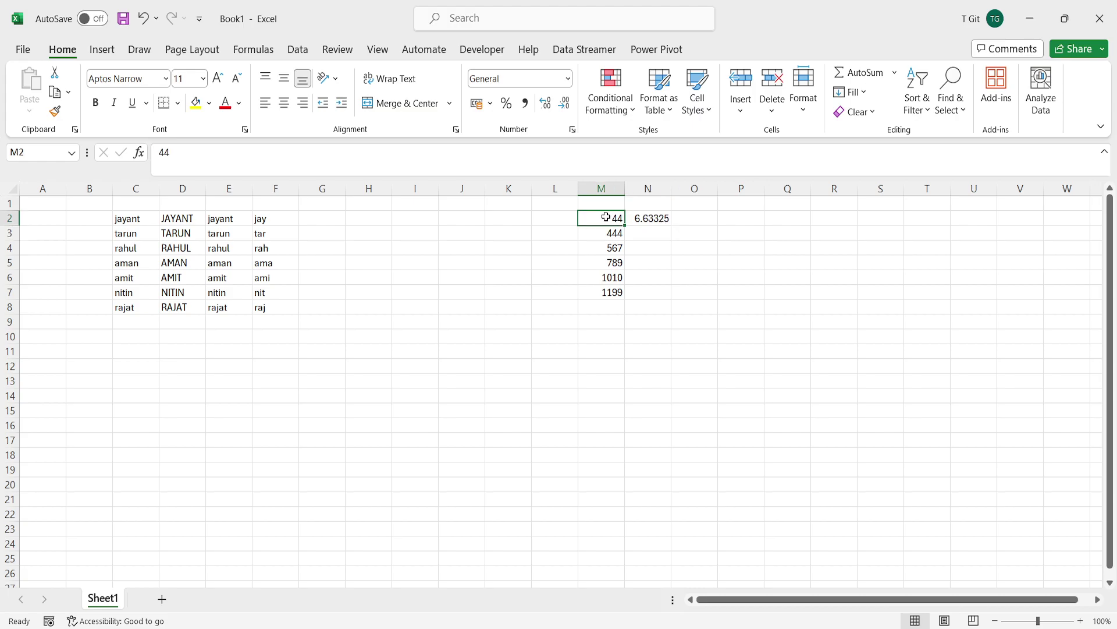
{"action": "left_click", "coordinate": [657, 219]}
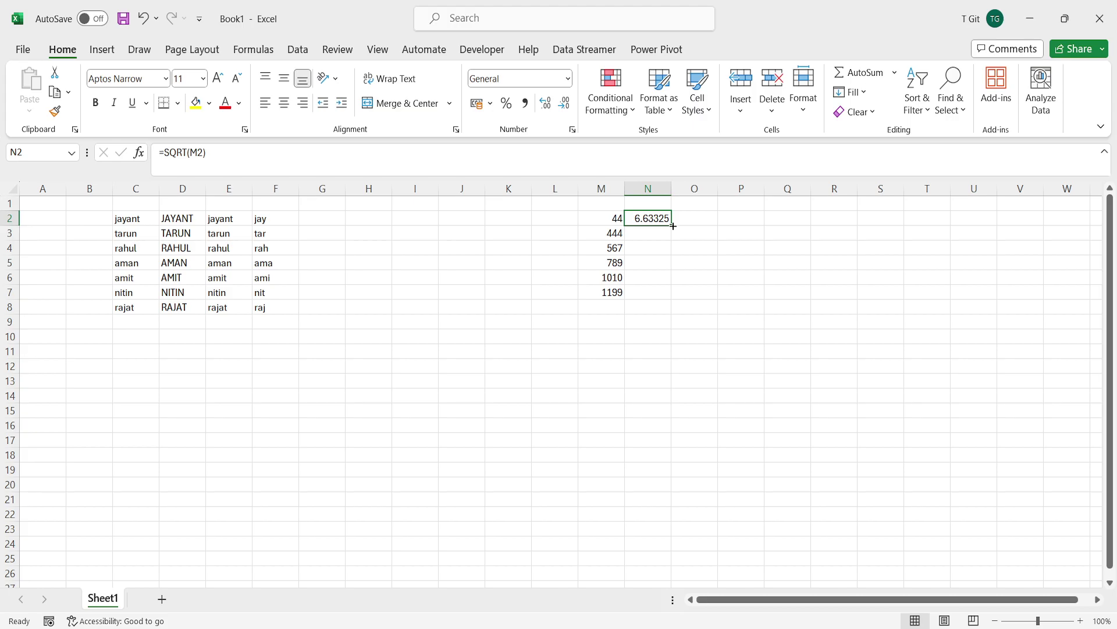
{"action": "double_click", "coordinate": [673, 226]}
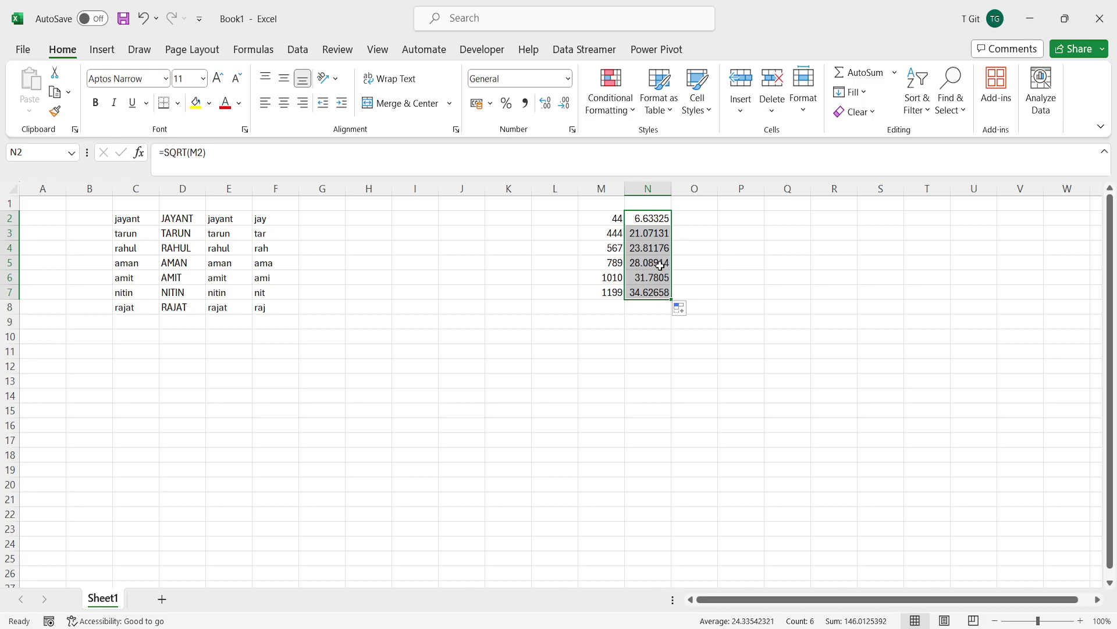
{"action": "left_click", "coordinate": [616, 236]}
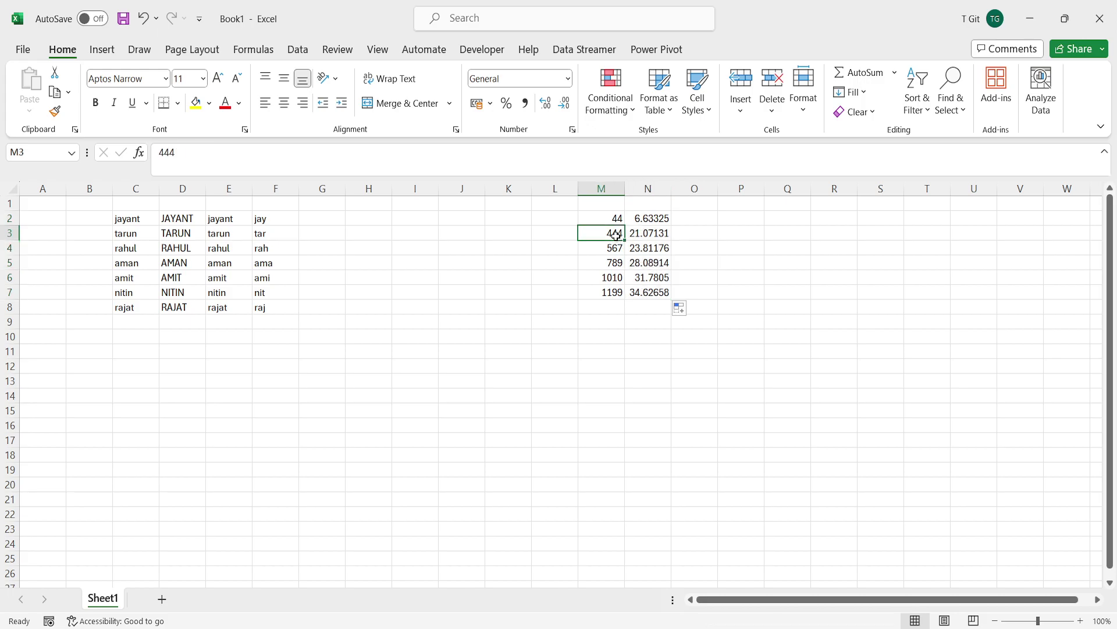
{"action": "left_click", "coordinate": [660, 234]}
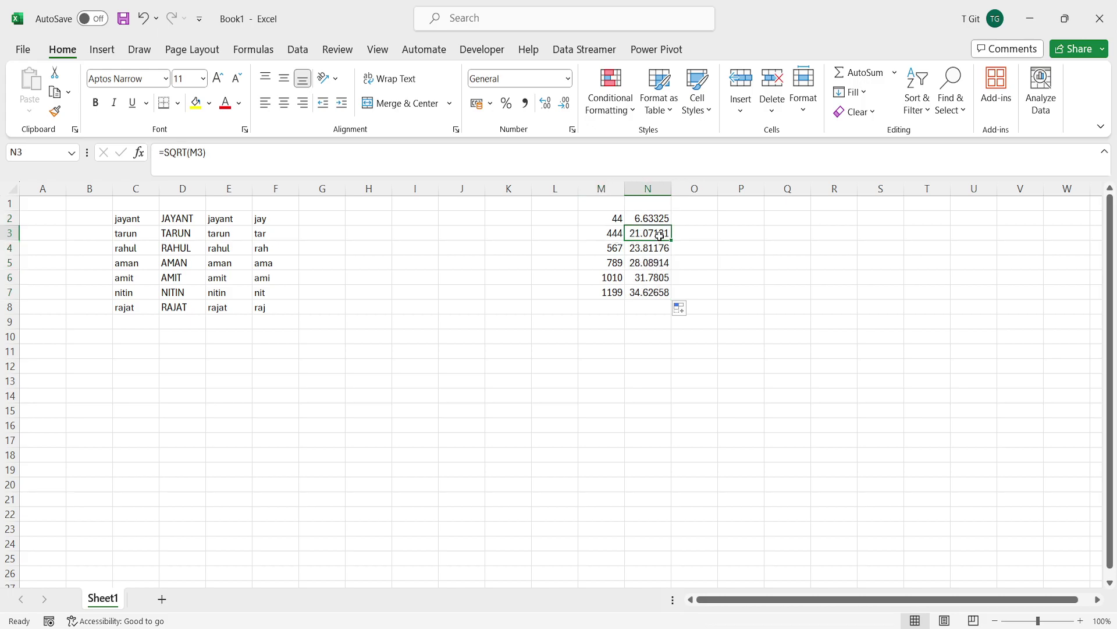
{"action": "left_click", "coordinate": [605, 249]}
{"action": "left_click", "coordinate": [658, 248]}
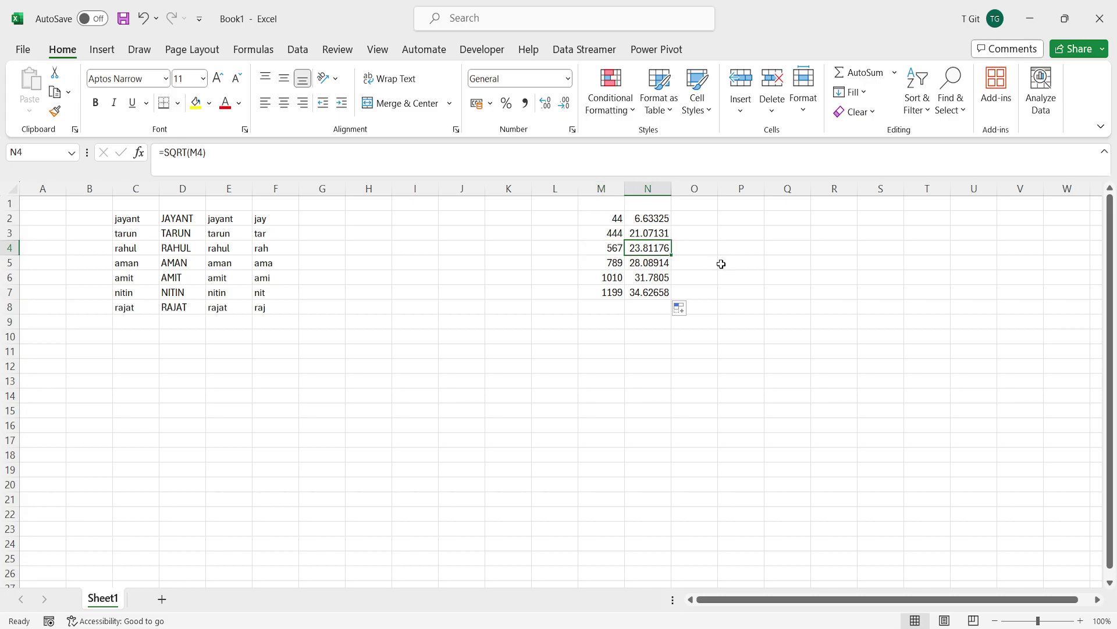
Step: Enter =POWER(M2,1/3) in cell O2 to calculate the cube root of the first number
{"action": "left_click", "coordinate": [701, 219]}
{"action": "double_click", "coordinate": [701, 219]}
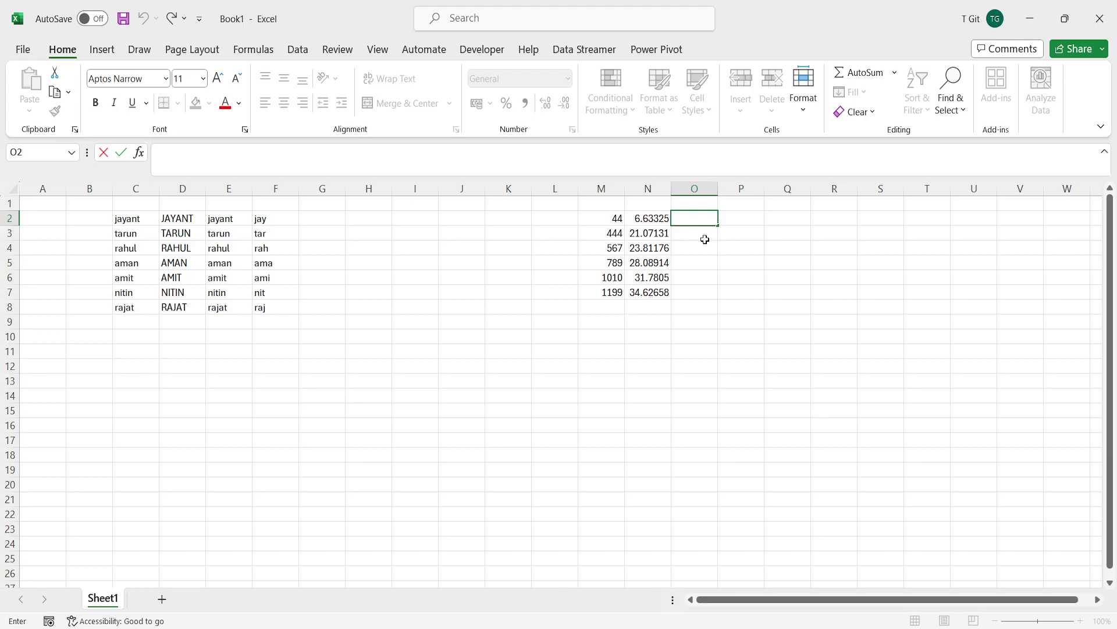
{"action": "type", "text": "="}
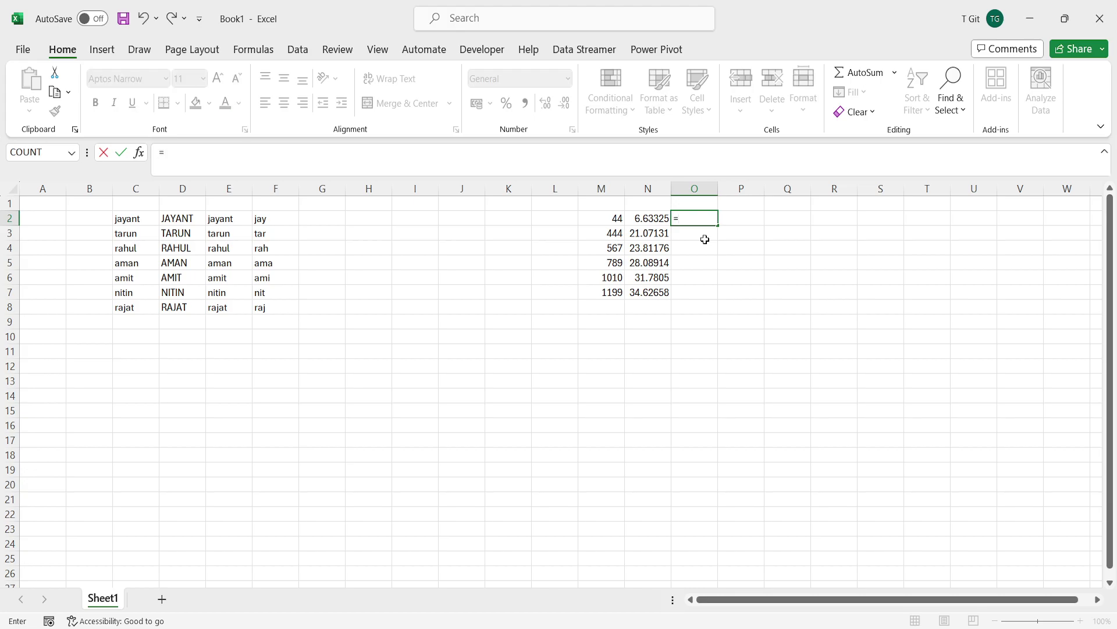
{"action": "type", "text": "power"}
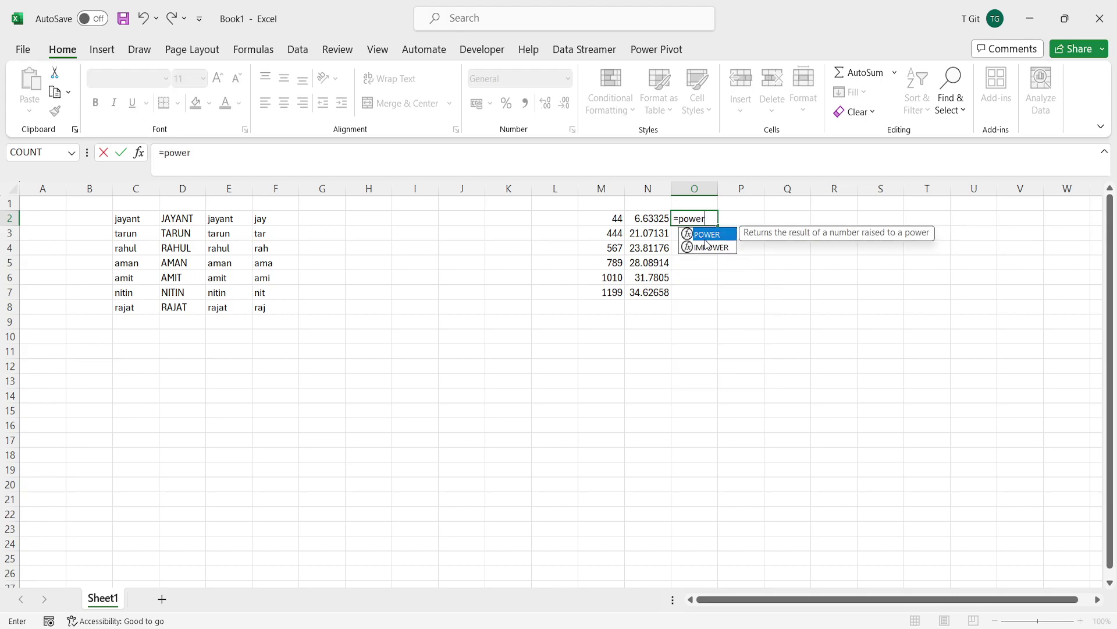
{"action": "key", "text": "Tab"}
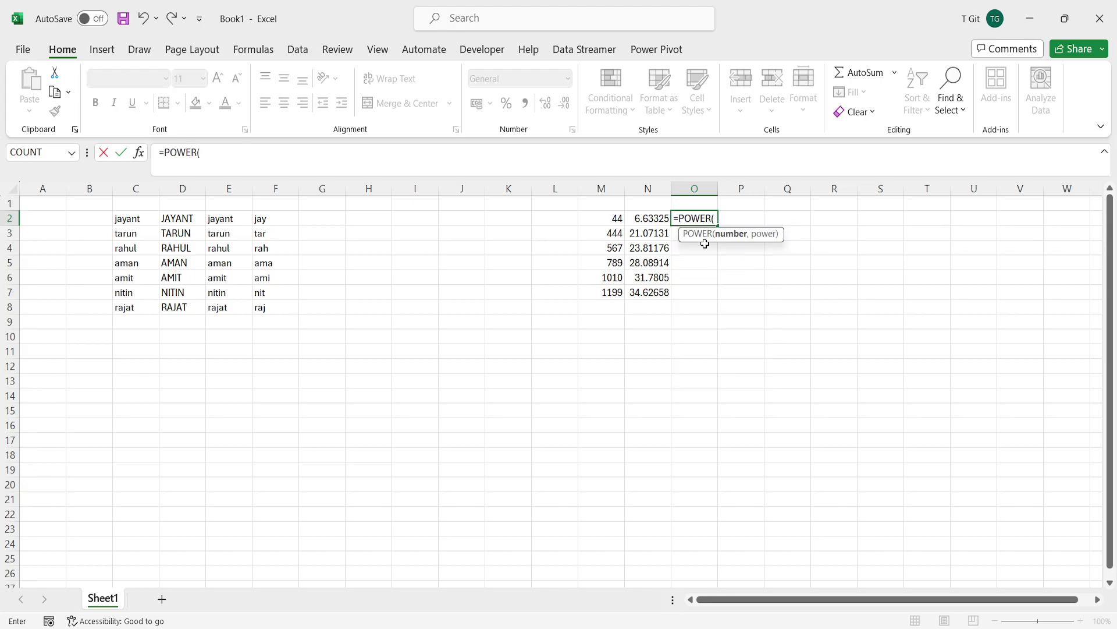
{"action": "left_click", "coordinate": [605, 217]}
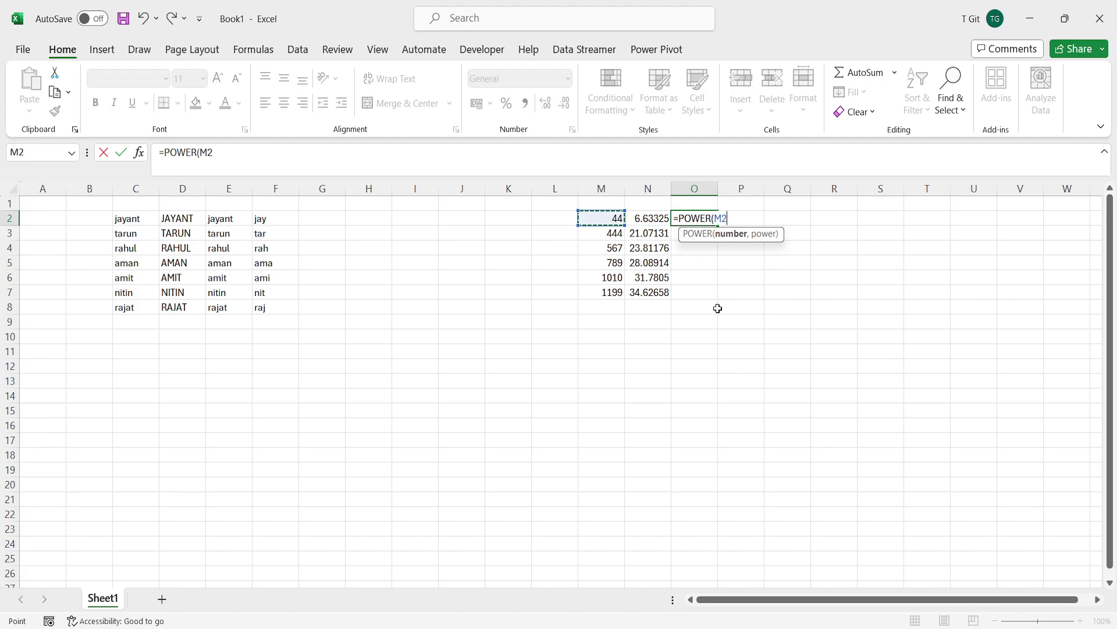
{"action": "type", "text": ","}
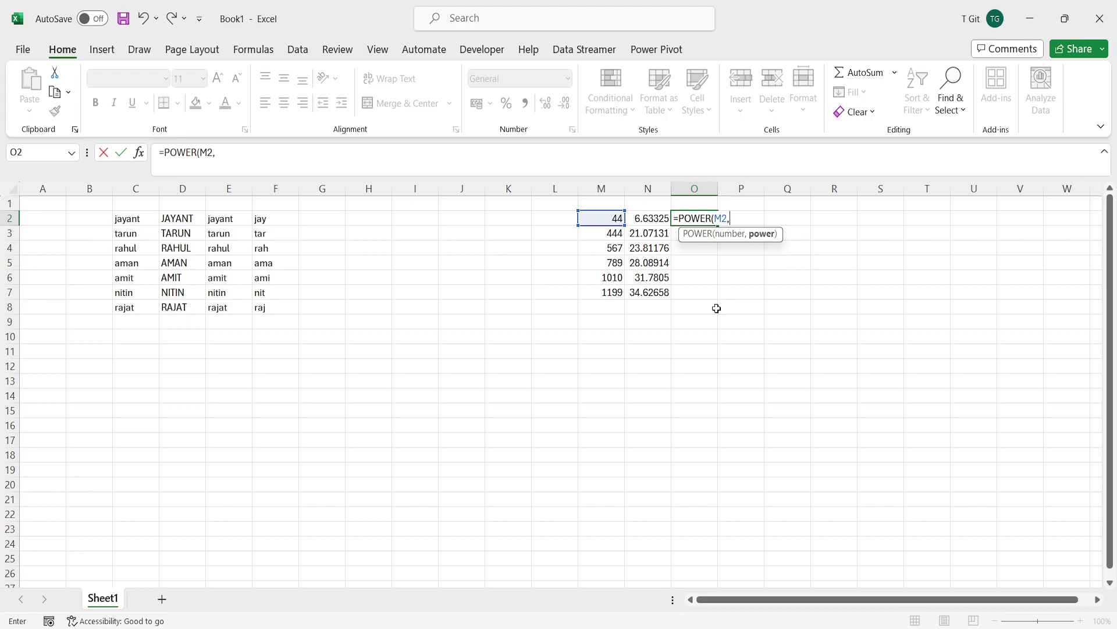
{"action": "type", "text": "1/3)"}
{"action": "key", "text": "Return"}
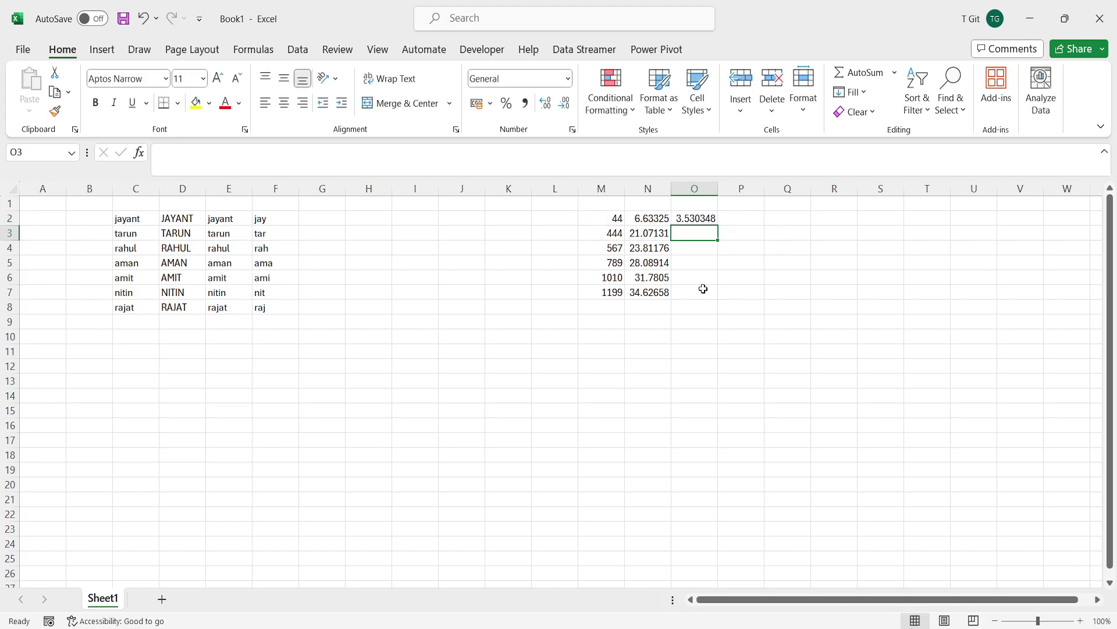
Step: Fill the cube root formula from O2 down to O7 and compare columns N and O
{"action": "left_click", "coordinate": [708, 220]}
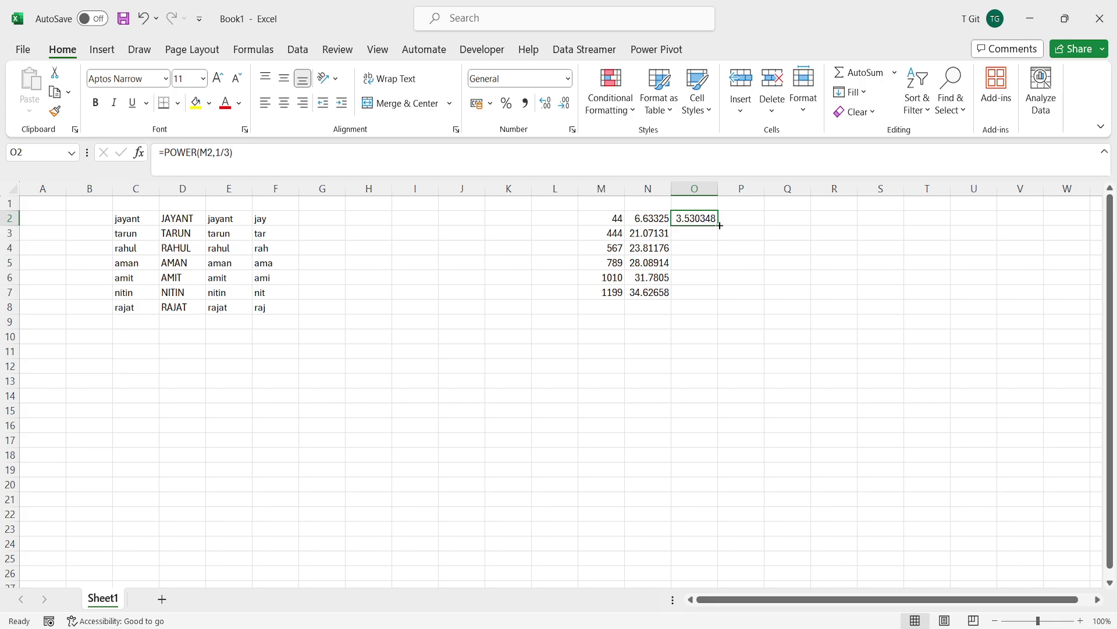
{"action": "double_click", "coordinate": [720, 225]}
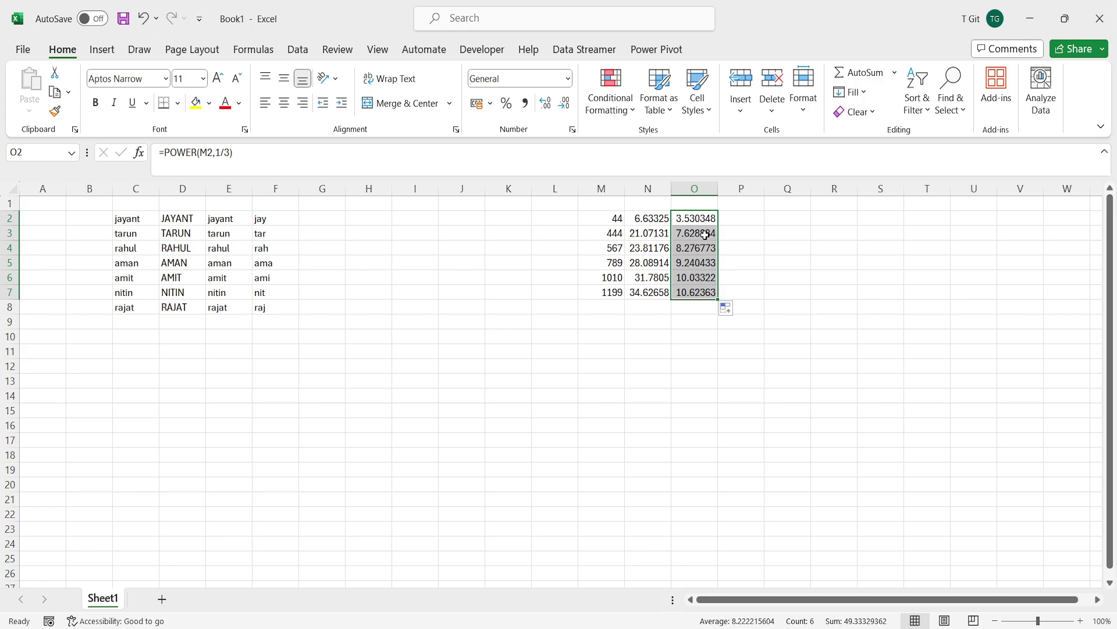
{"action": "left_click", "coordinate": [649, 189]}
{"action": "left_click", "coordinate": [702, 189]}
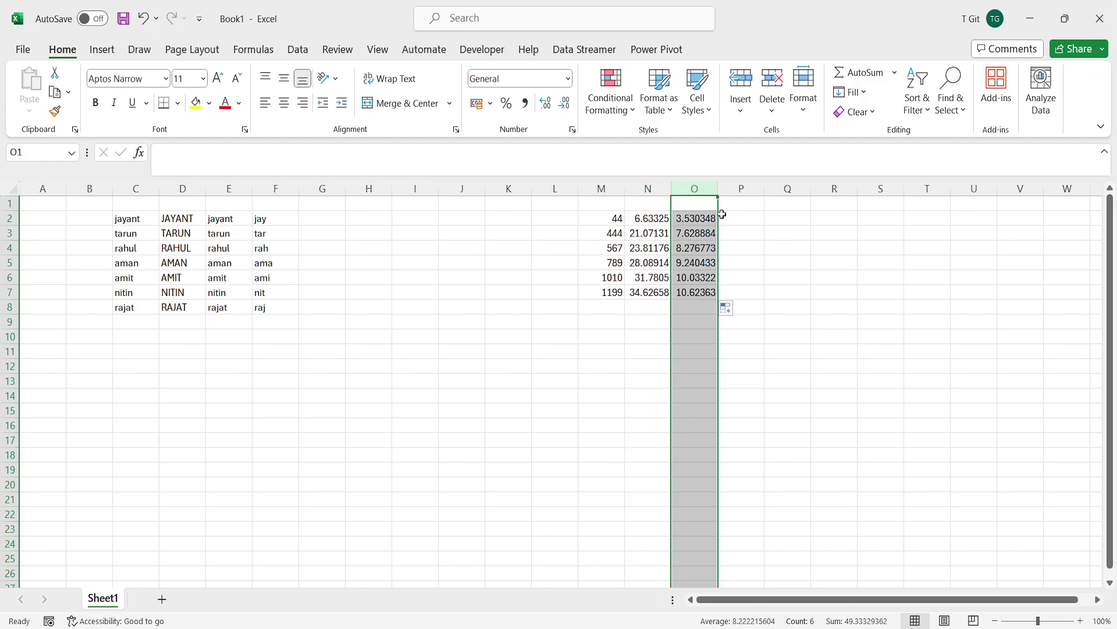
Step: Enter =POWER(M2,1/2) in cell P2 to calculate the first number's square root with the POWER function
{"action": "left_click", "coordinate": [743, 218]}
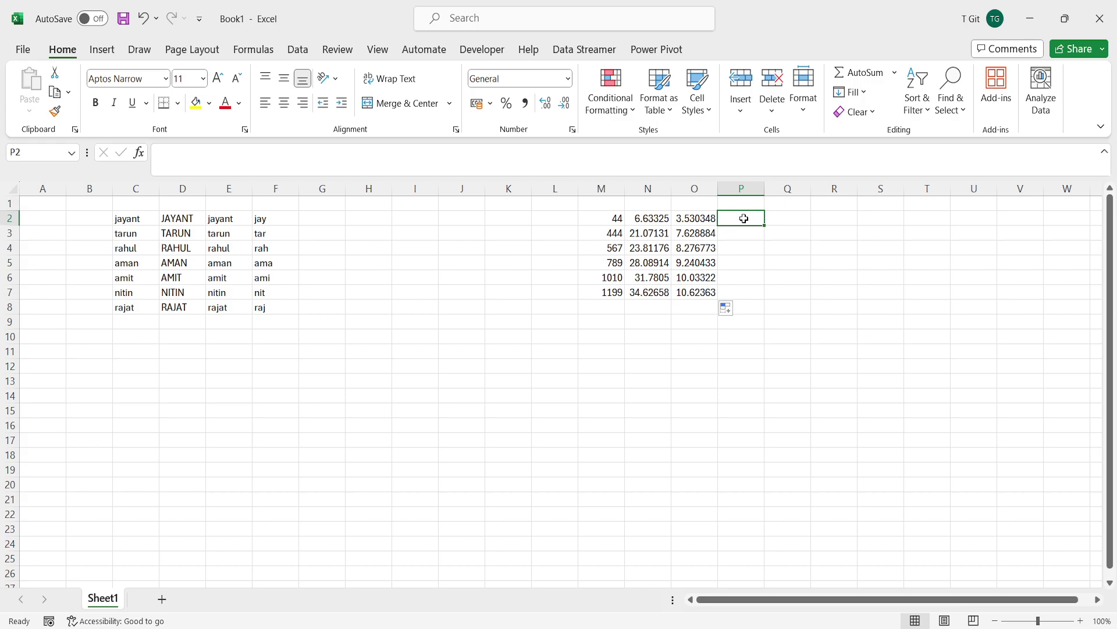
{"action": "double_click", "coordinate": [744, 218]}
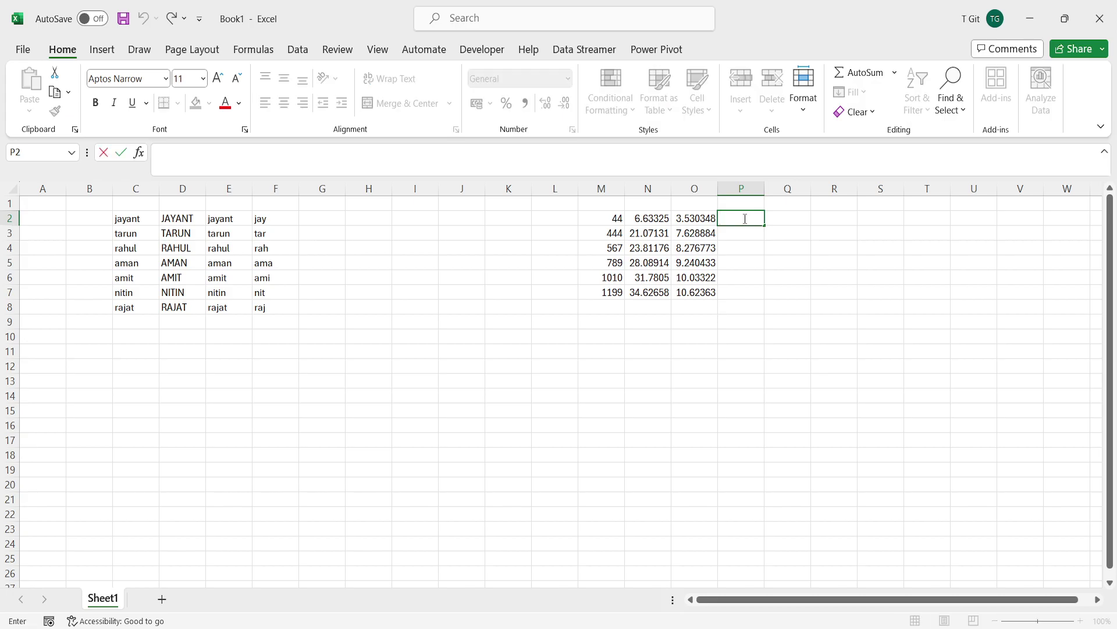
{"action": "type", "text": "="}
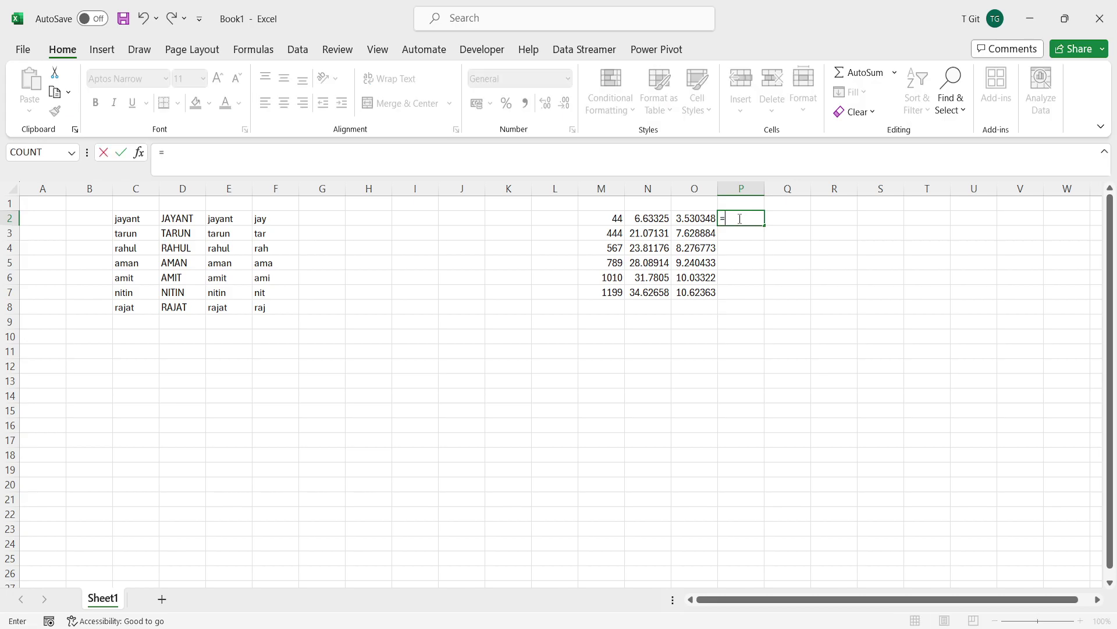
{"action": "type", "text": "power"}
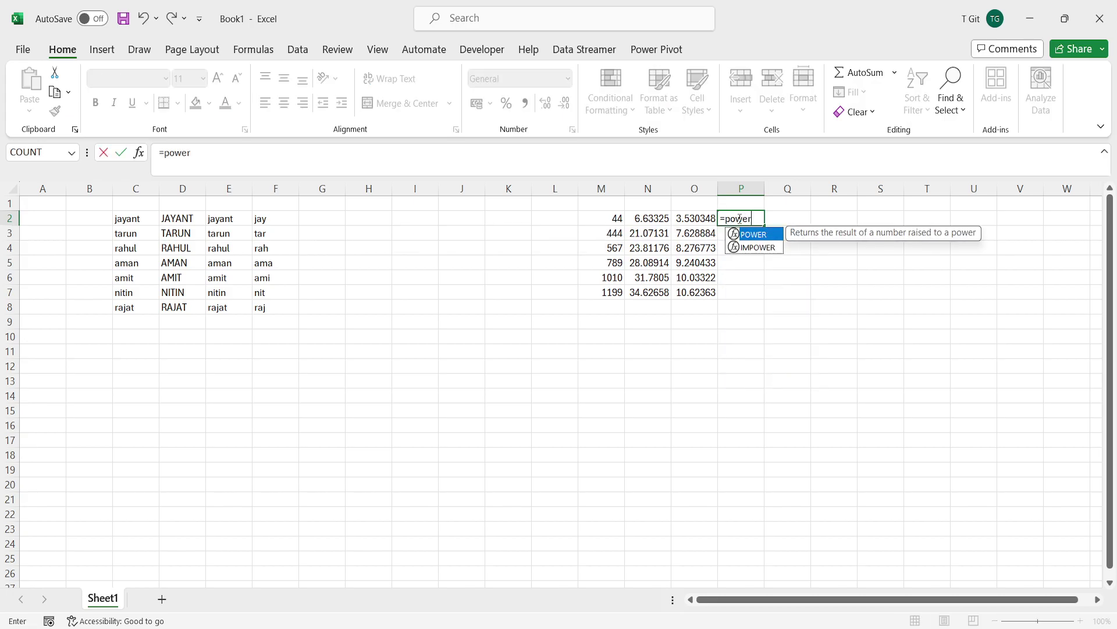
{"action": "key", "text": "Tab"}
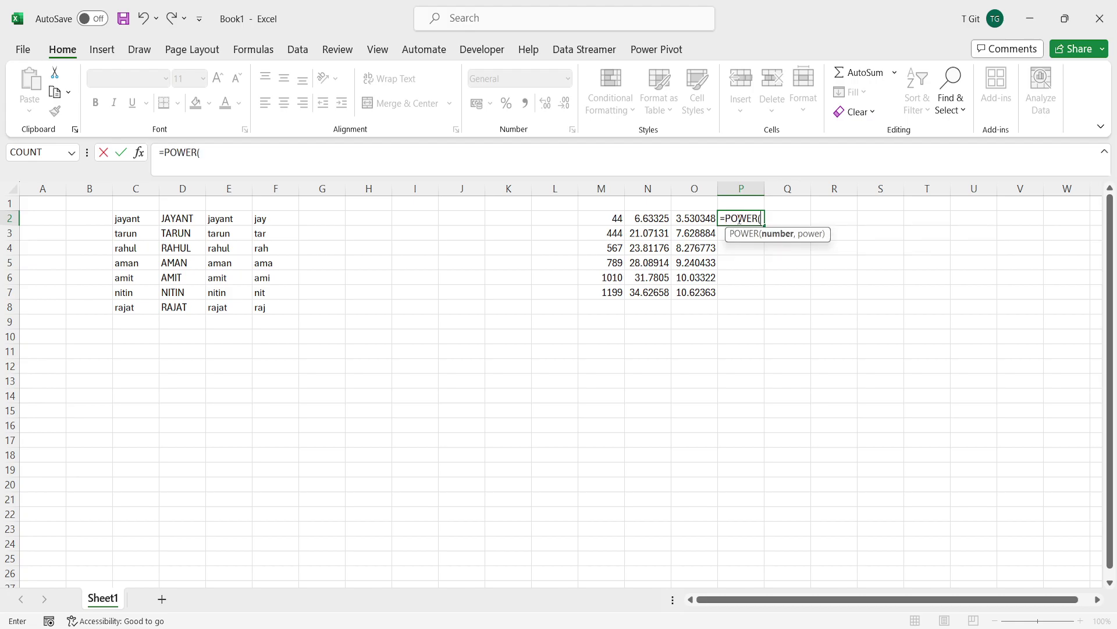
{"action": "left_click", "coordinate": [615, 220]}
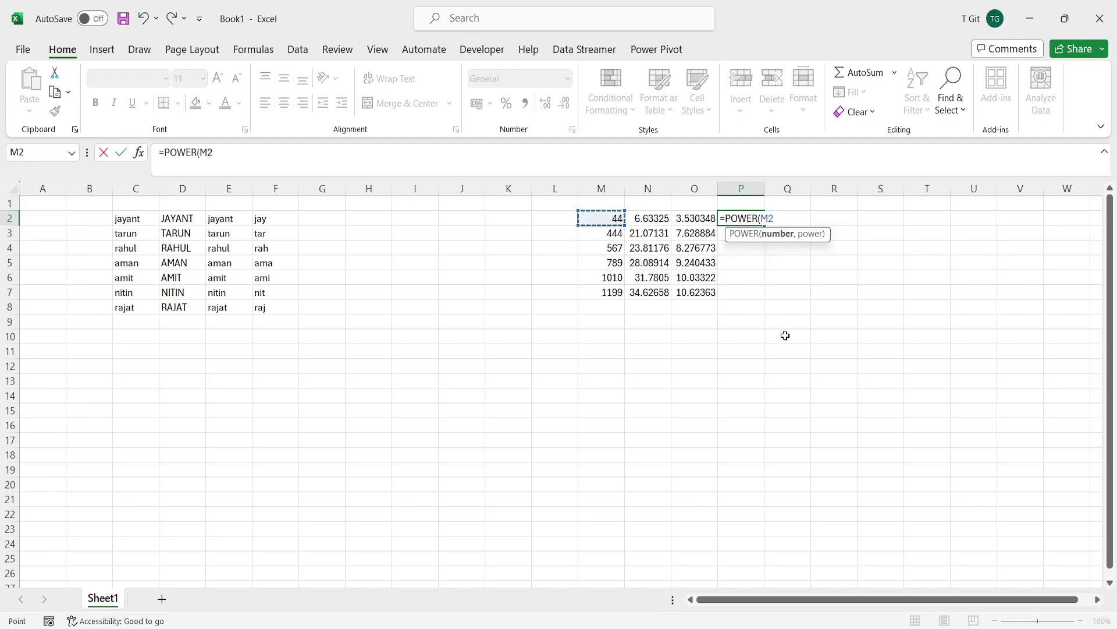
{"action": "type", "text": ",1/2"}
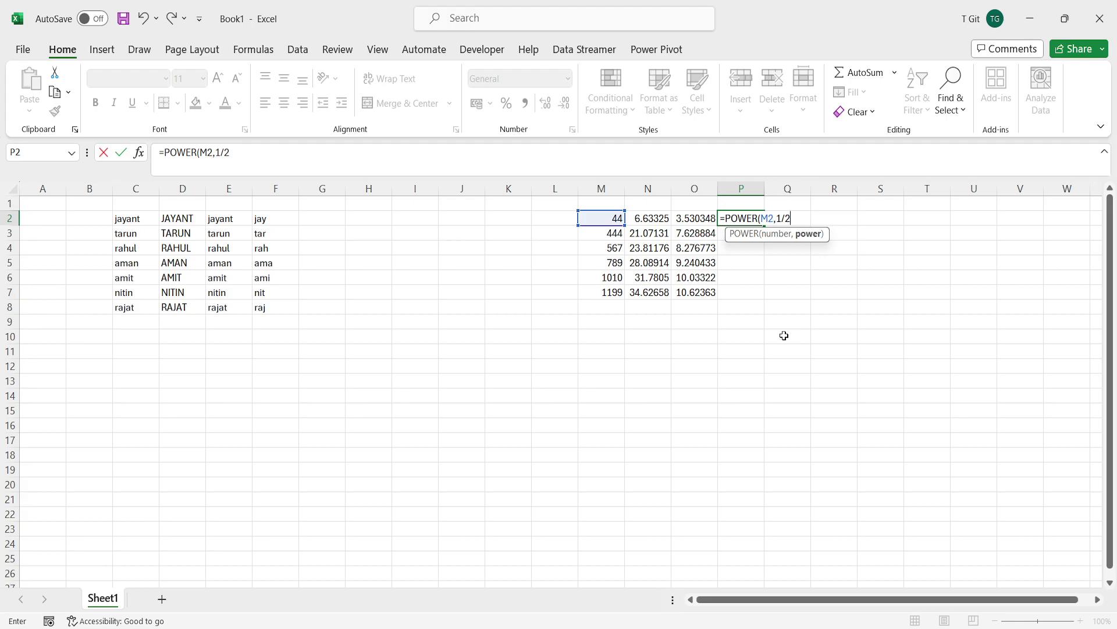
{"action": "type", "text": ")"}
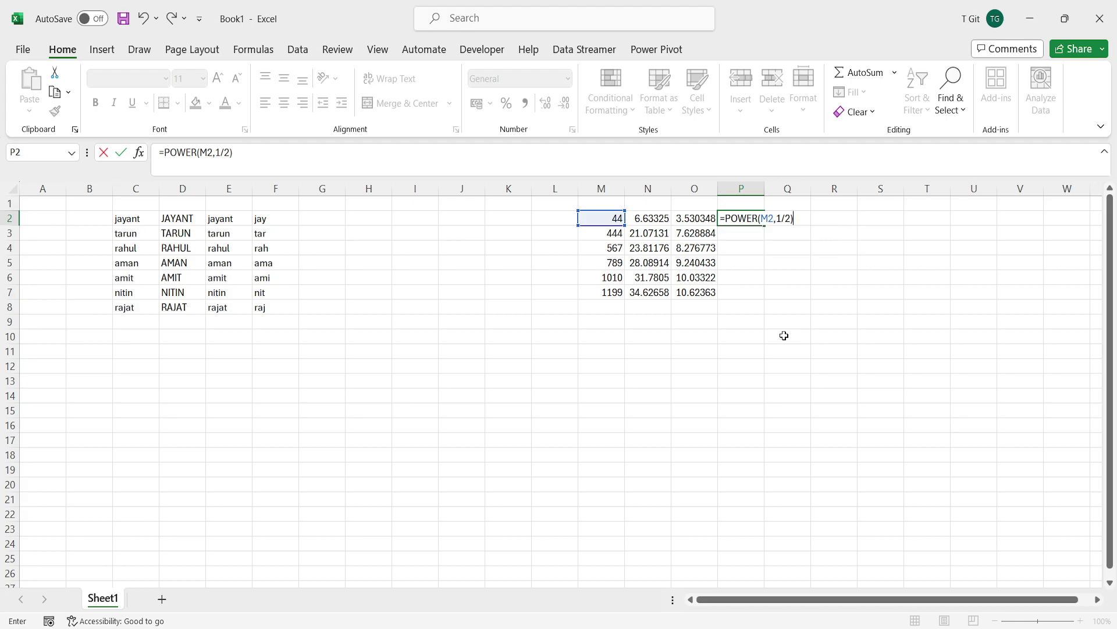
{"action": "key", "text": "Return"}
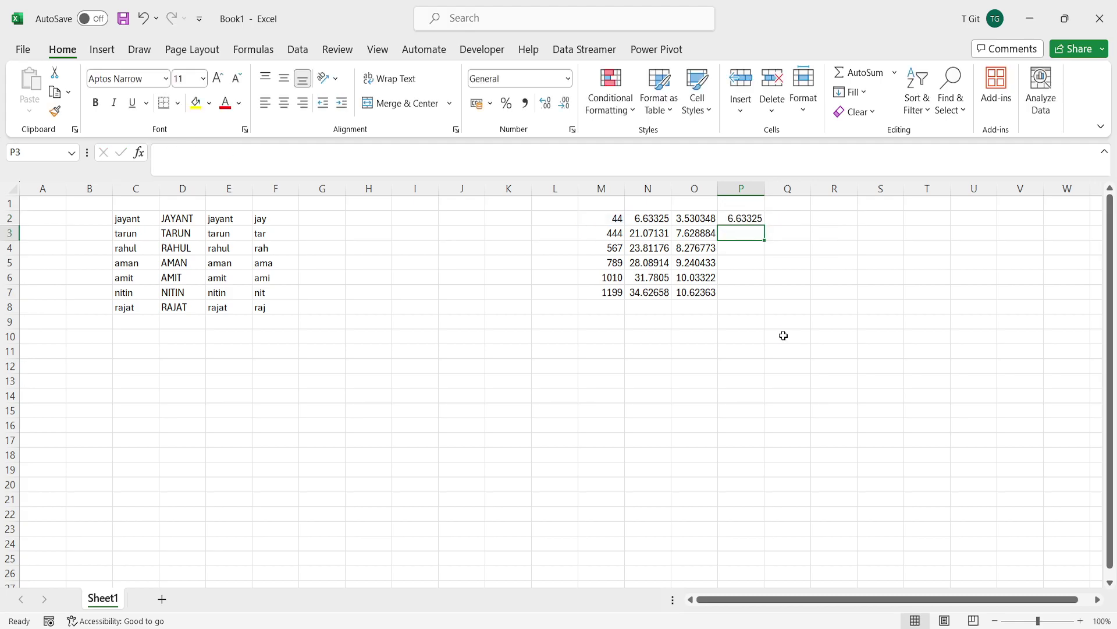
Step: Fill the POWER square root formula from P2 down to P7 and compare it with the SQRT results in N2:N7
{"action": "left_click", "coordinate": [751, 219]}
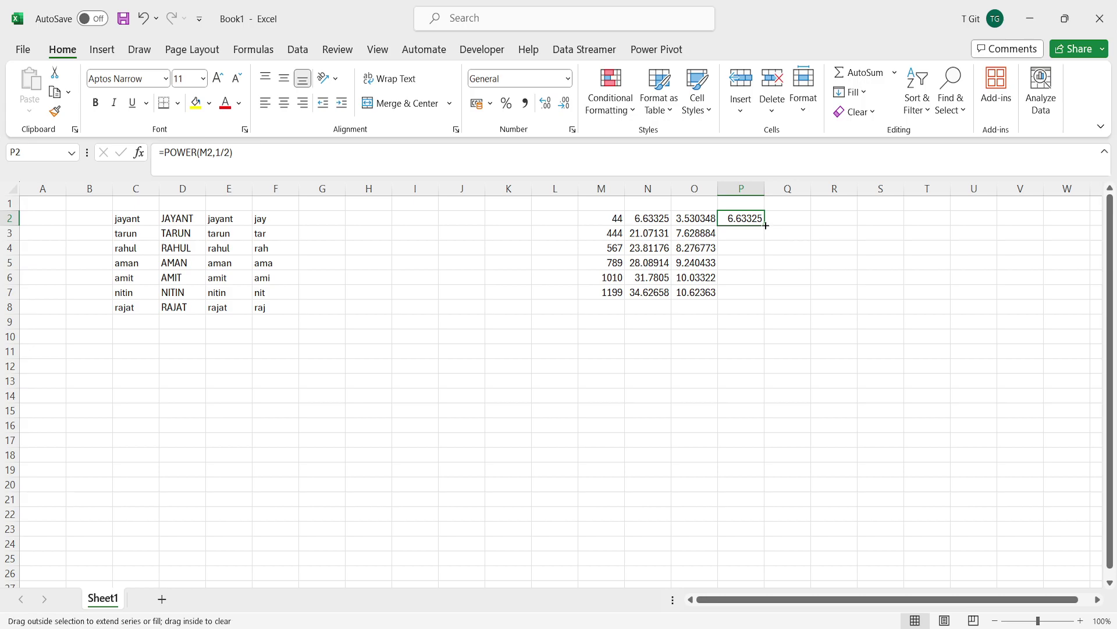
{"action": "double_click", "coordinate": [766, 226]}
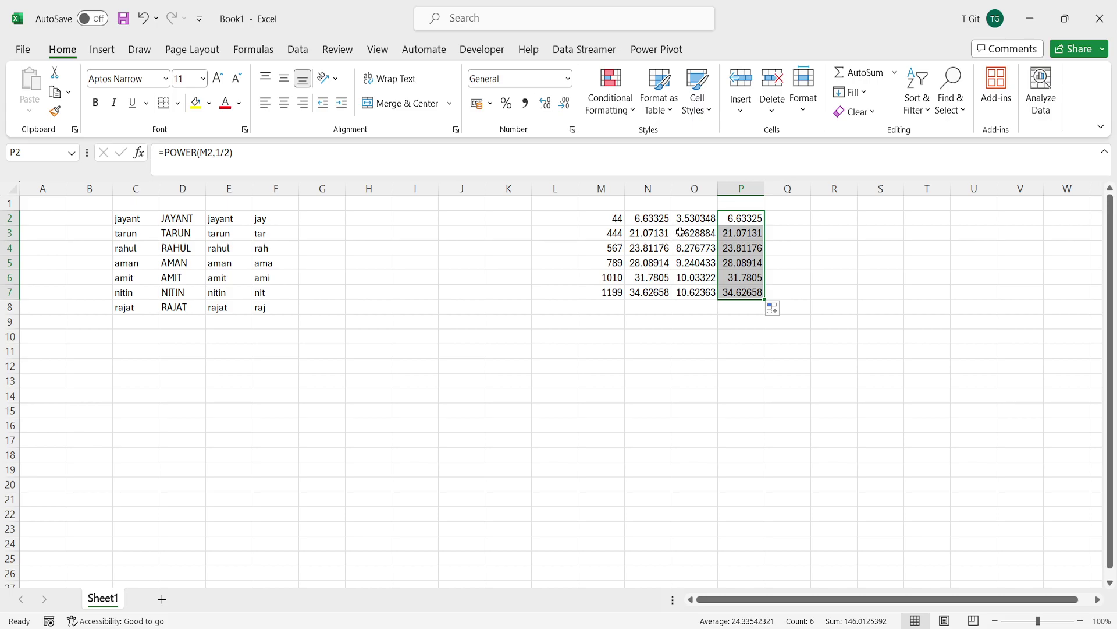
{"action": "left_click_drag", "start_coordinate": [658, 218], "coordinate": [652, 292]}
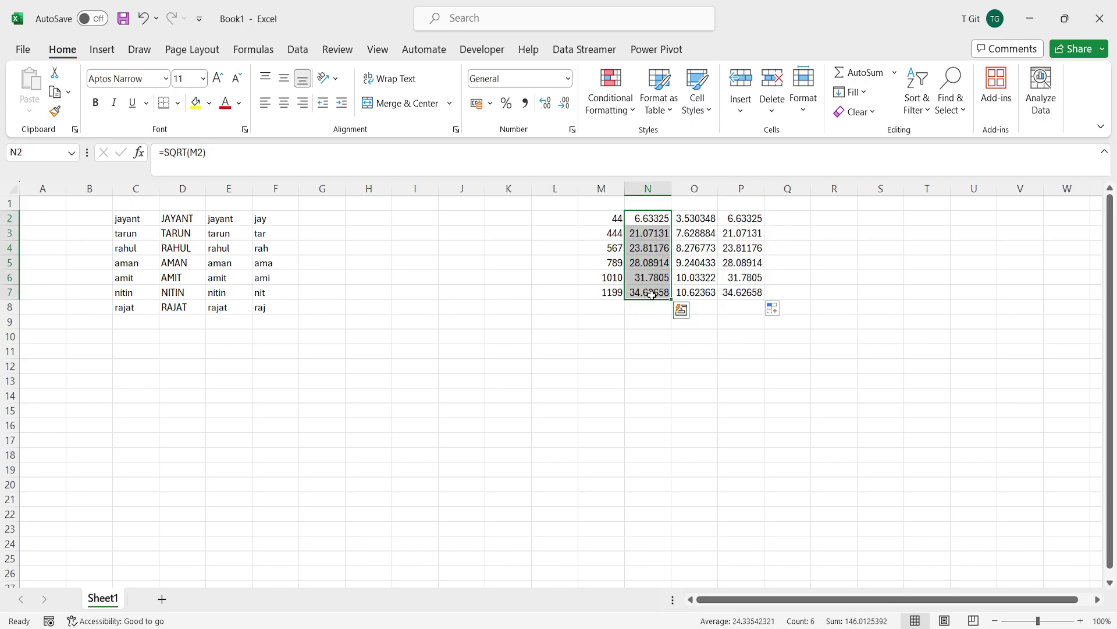
Step: Compare the POWER square roots in column P with the SQRT results in column N
{"action": "left_click_drag", "start_coordinate": [756, 218], "coordinate": [756, 290]}
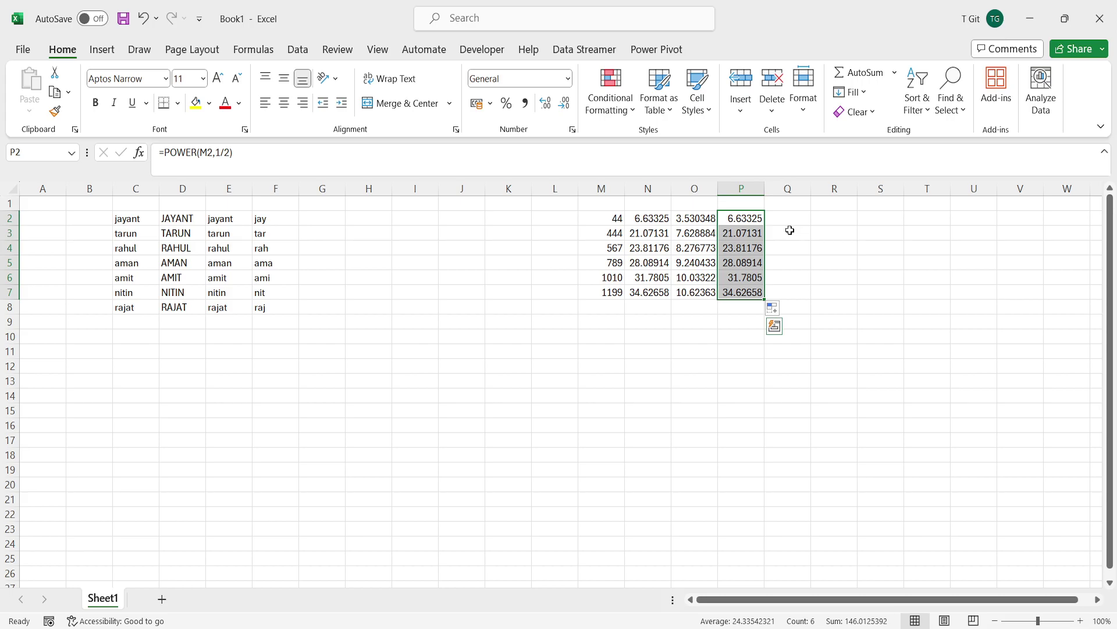
{"action": "left_click", "coordinate": [651, 190]}
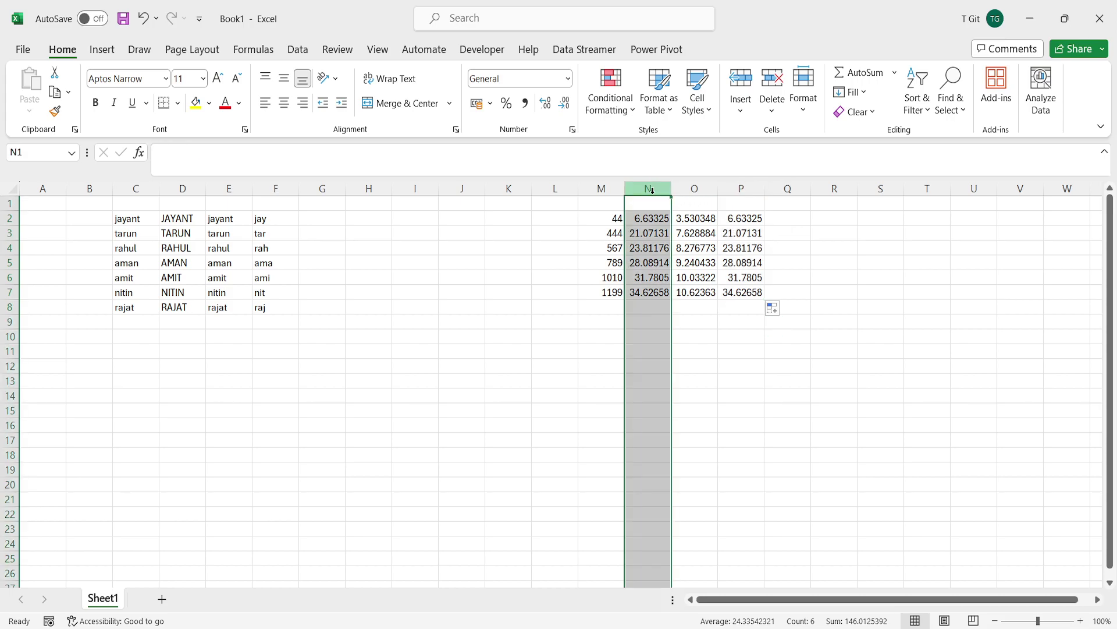
{"action": "left_click", "coordinate": [751, 187]}
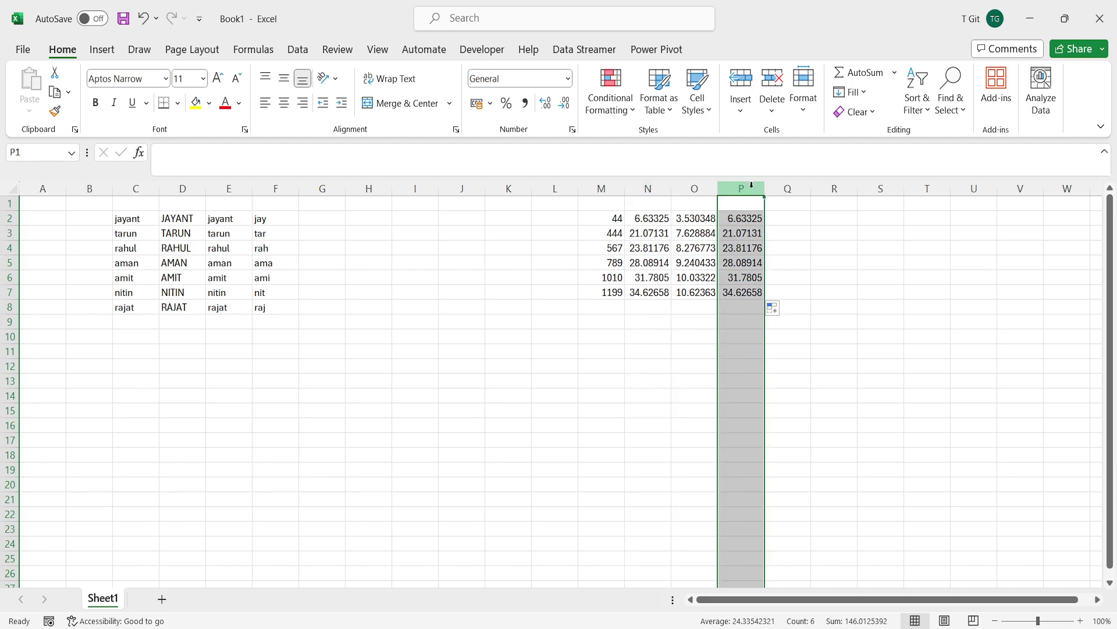
{"action": "left_click", "coordinate": [795, 220]}
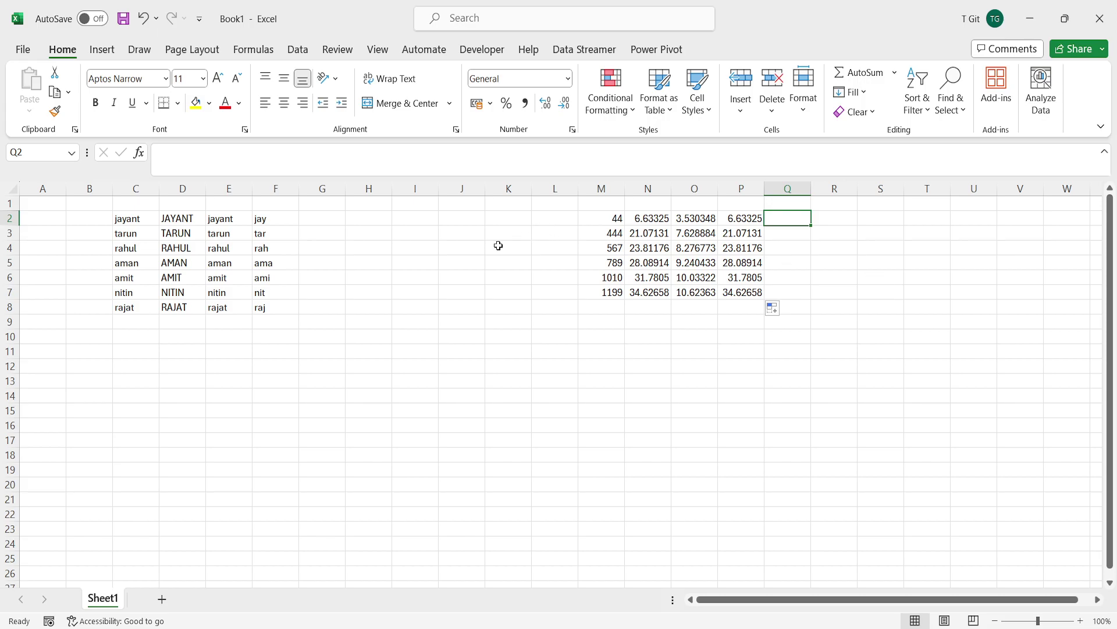
Step: Using the MID formula in F2 as reference, enter =MID(P2,1,3) in Q2 to extract the first three characters of P2
{"action": "left_click", "coordinate": [278, 215]}
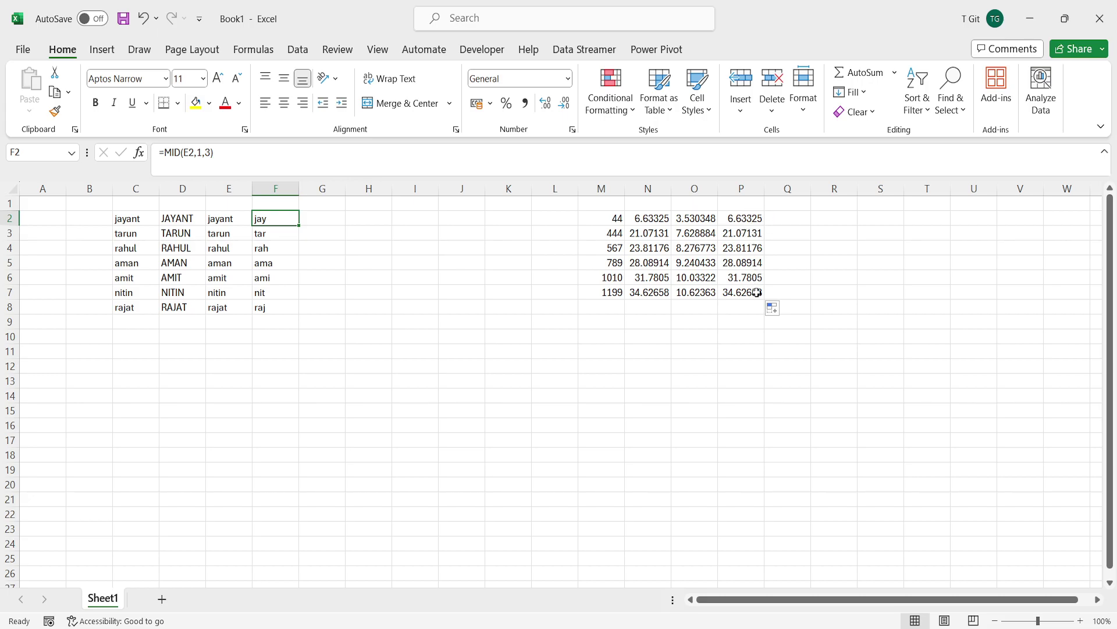
{"action": "double_click", "coordinate": [789, 220]}
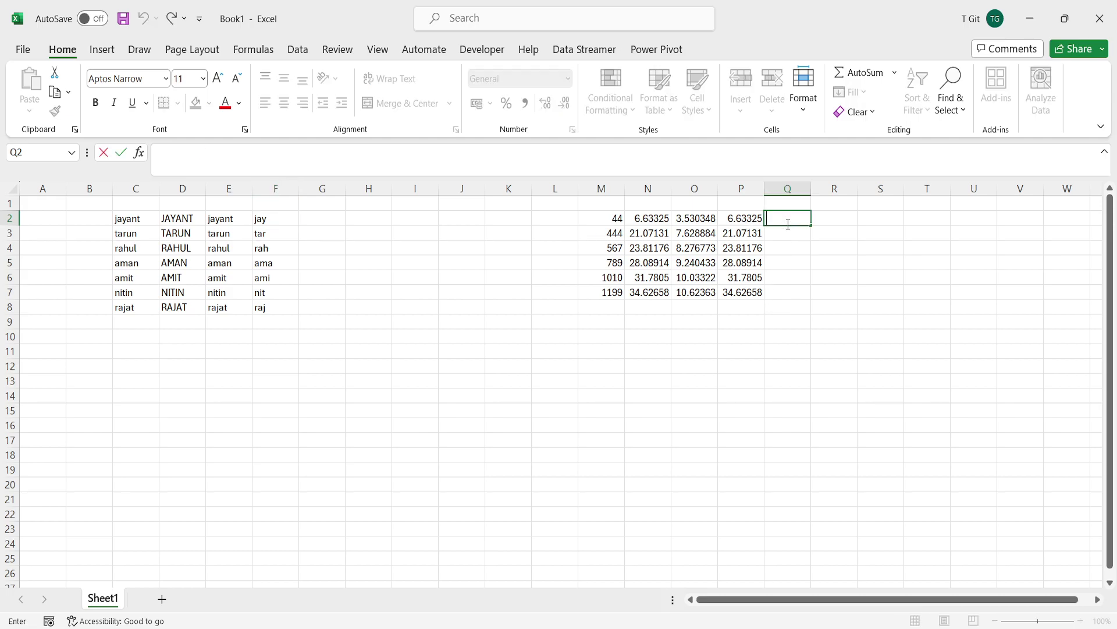
{"action": "type", "text": "="}
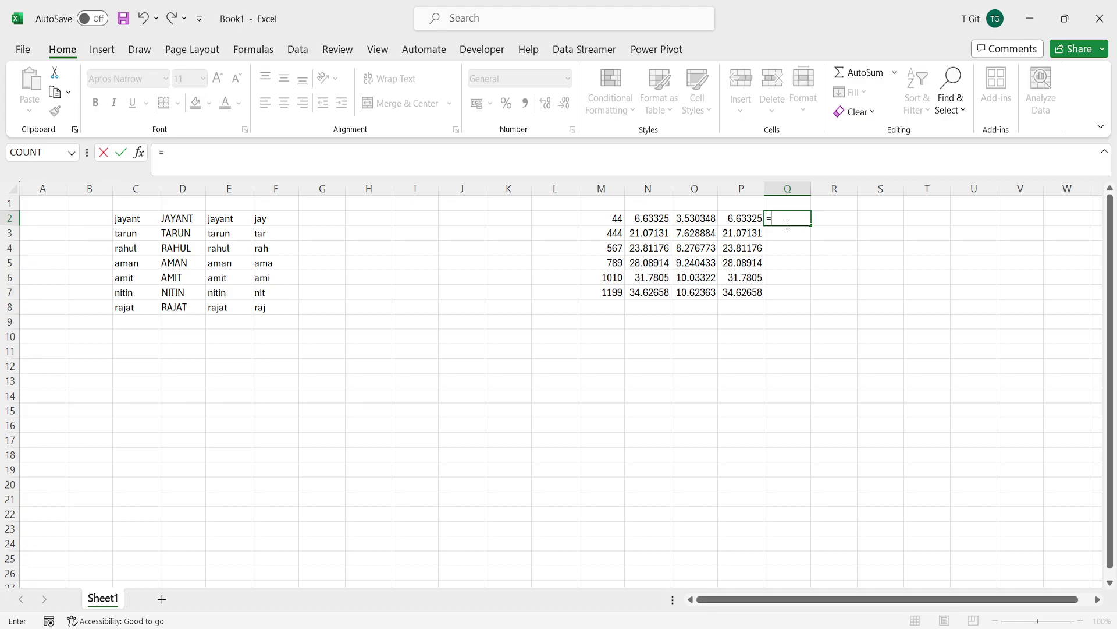
{"action": "type", "text": "mid"}
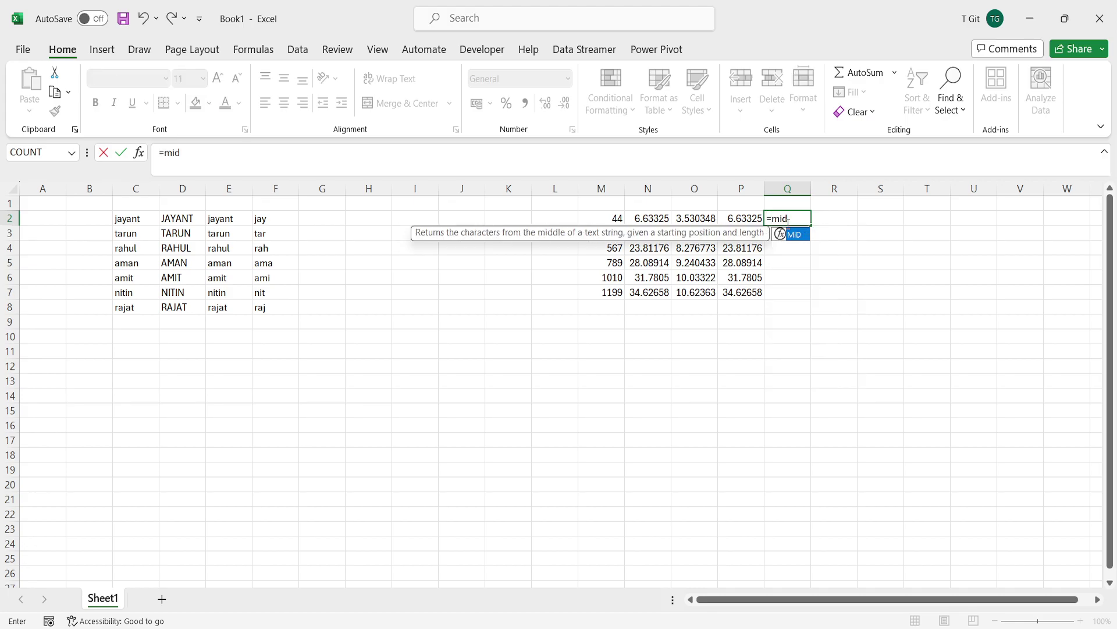
{"action": "key", "text": "Tab"}
{"action": "left_click", "coordinate": [732, 219]}
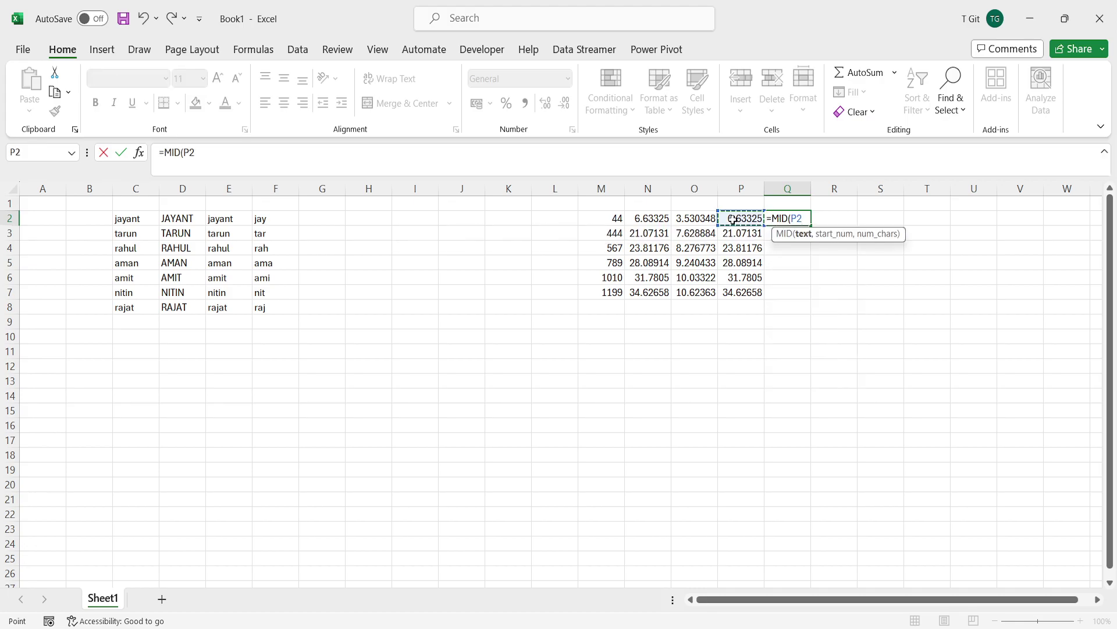
{"action": "type", "text": ","}
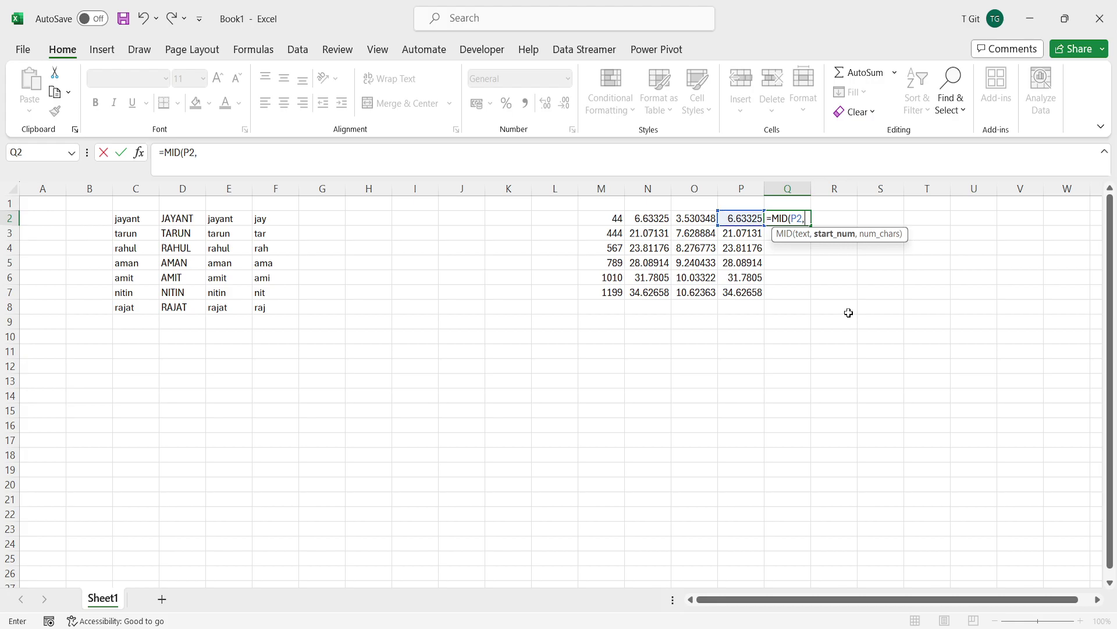
{"action": "type", "text": "1,3)"}
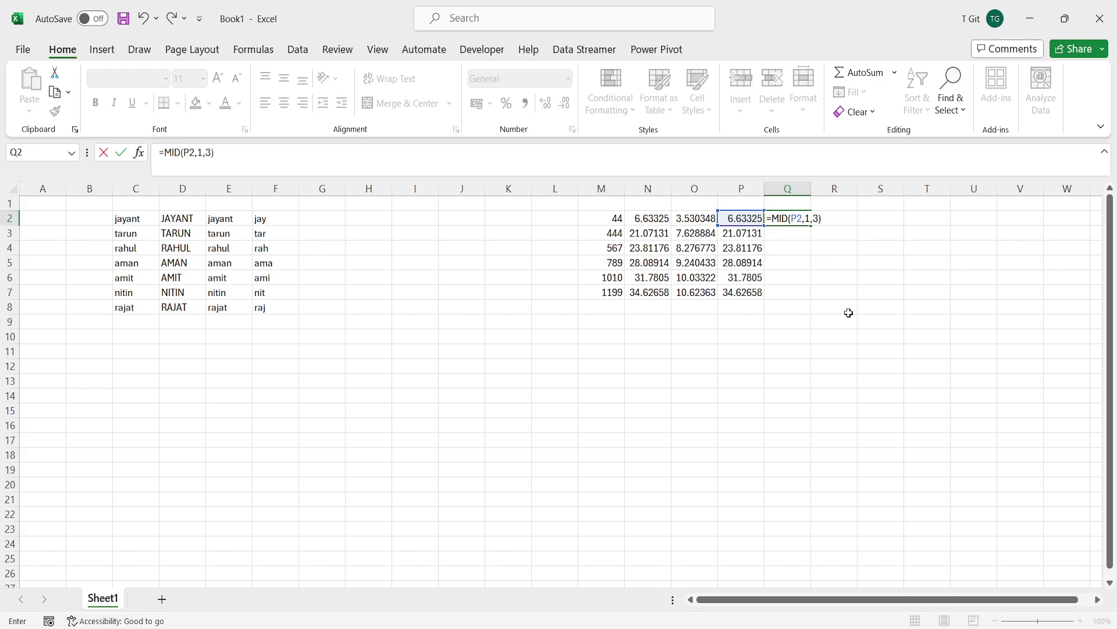
{"action": "key", "text": "Return"}
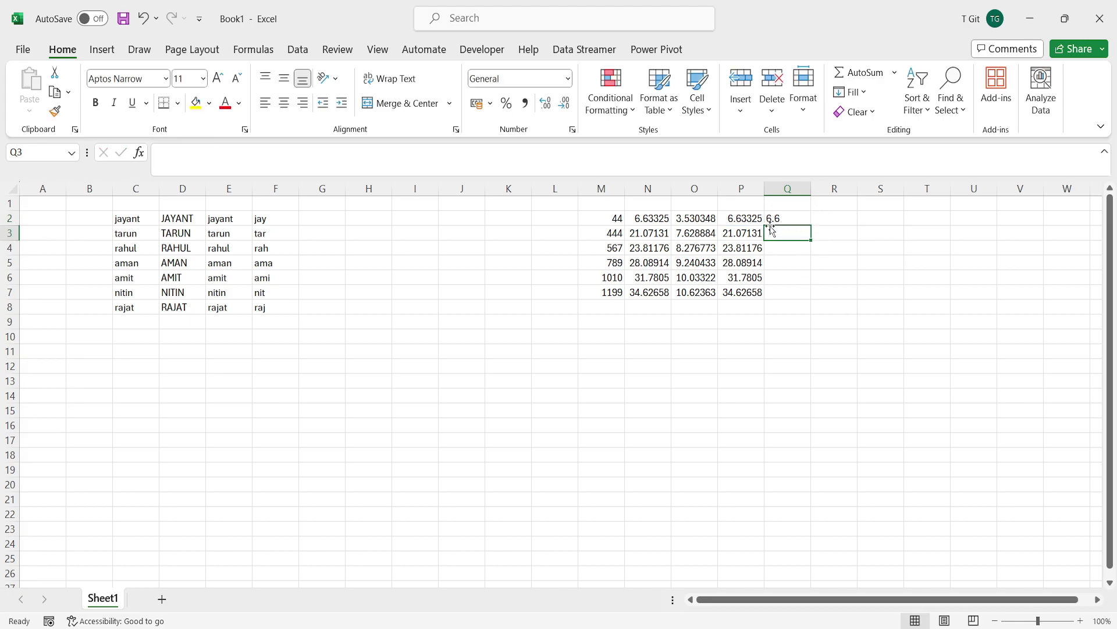
Step: Fill the MID formula from Q2 down to Q7 and compare columns P and Q
{"action": "left_click", "coordinate": [795, 218]}
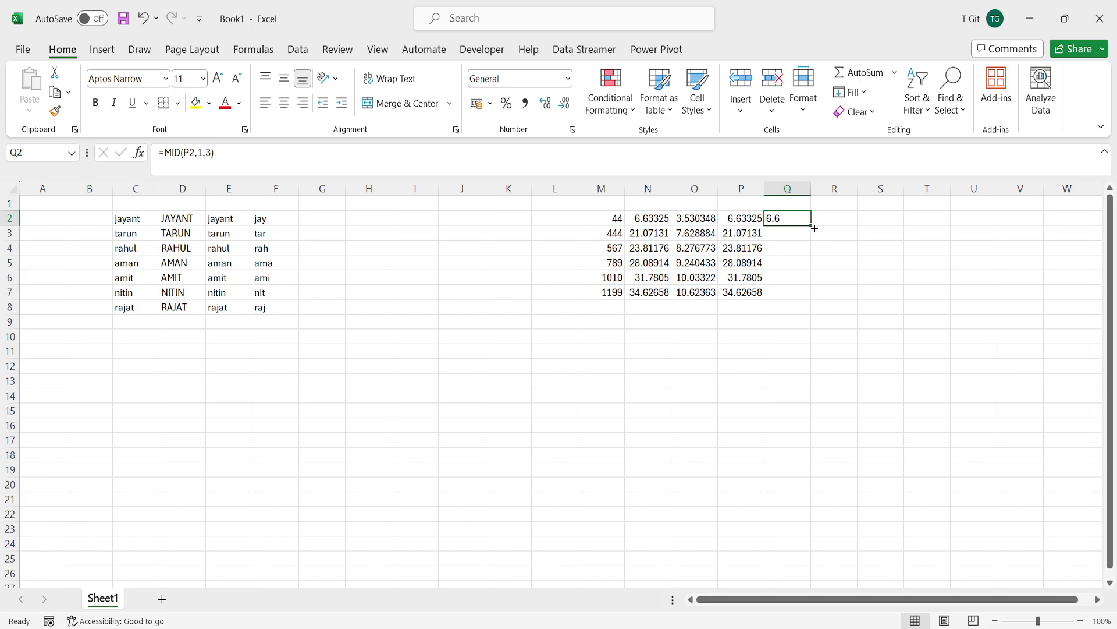
{"action": "double_click", "coordinate": [813, 226]}
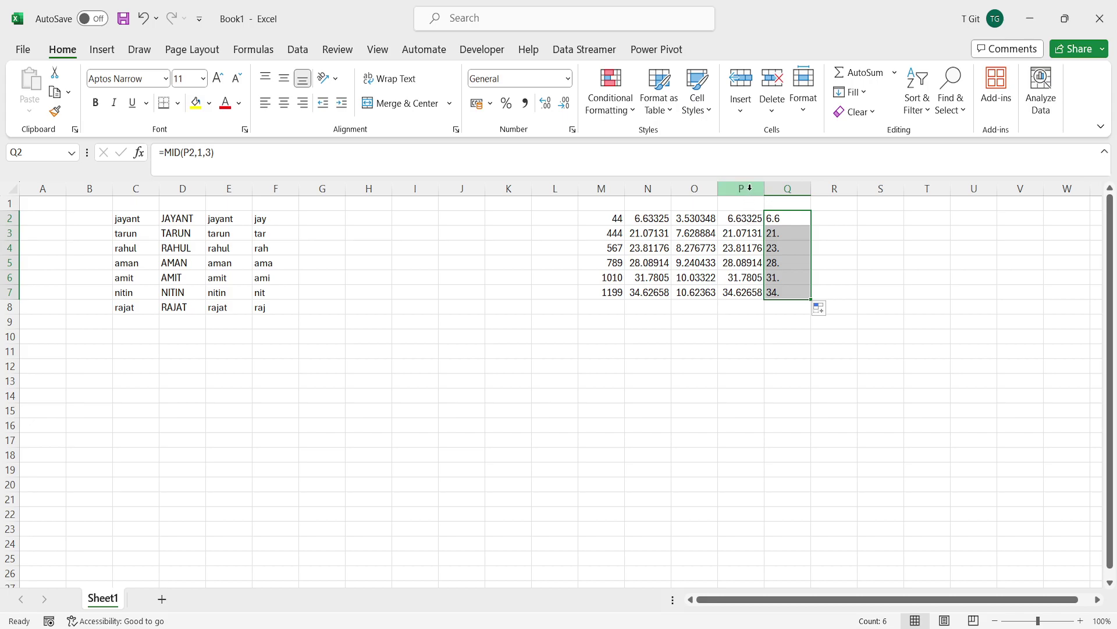
{"action": "left_click", "coordinate": [750, 188]}
{"action": "left_click", "coordinate": [800, 189]}
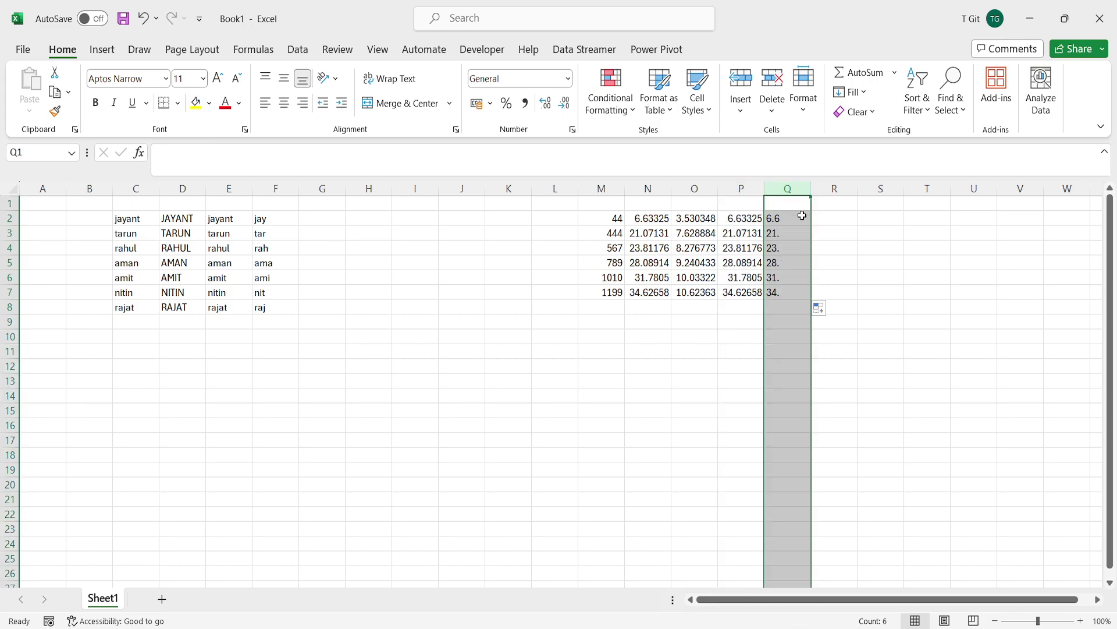
{"action": "left_click", "coordinate": [907, 308]}
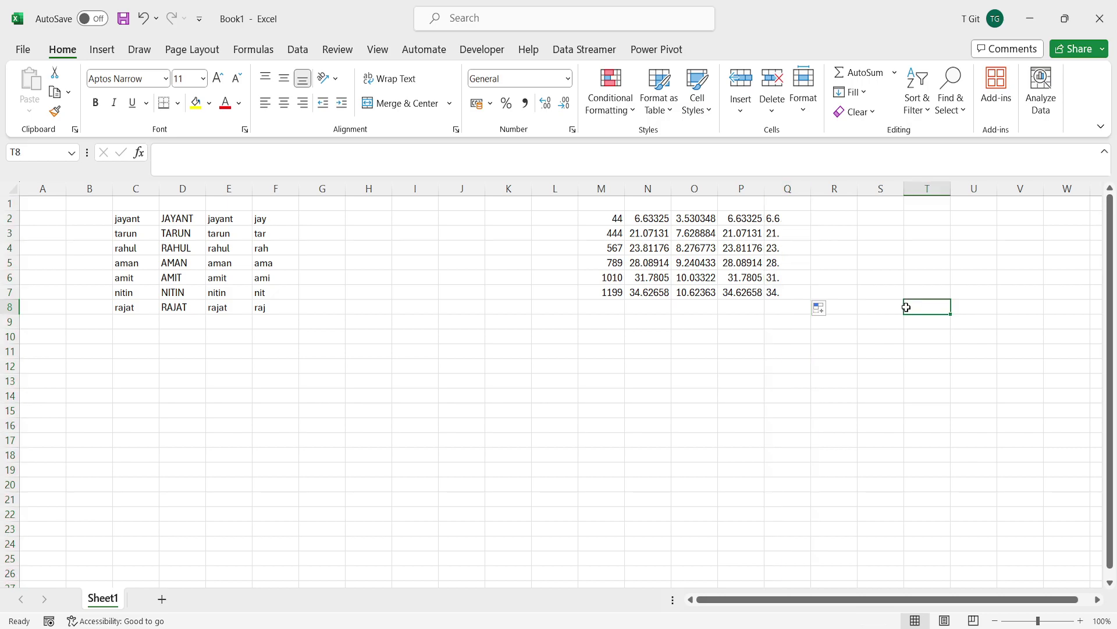